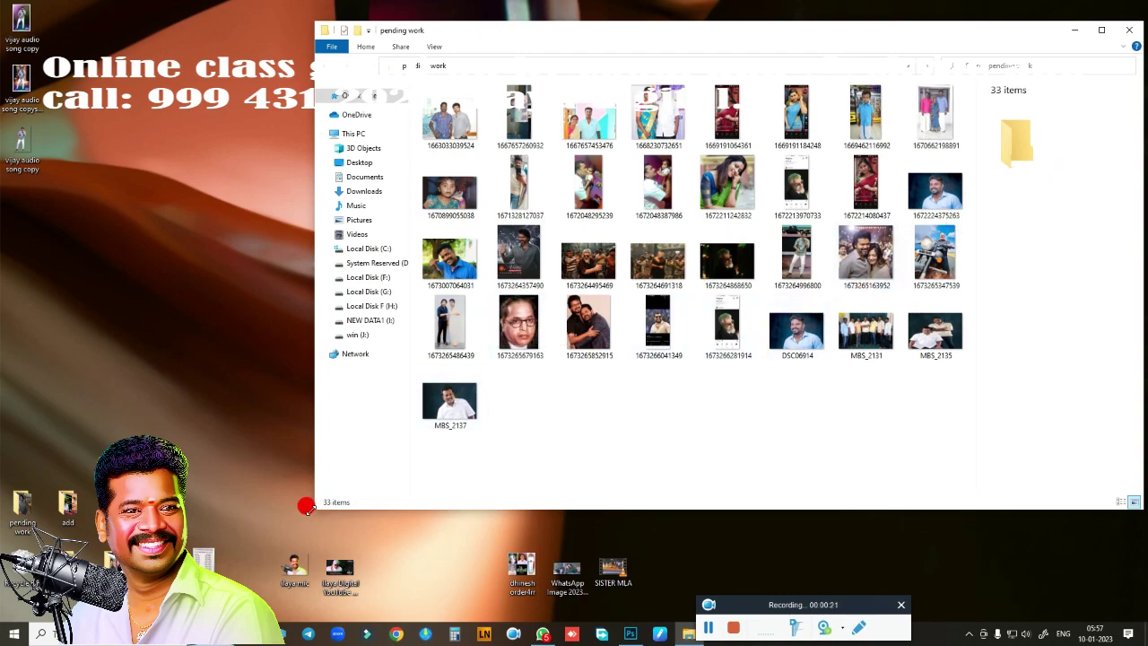
{"action": "left_click_drag", "start_coordinate": [307, 506], "coordinate": [15, 476]}
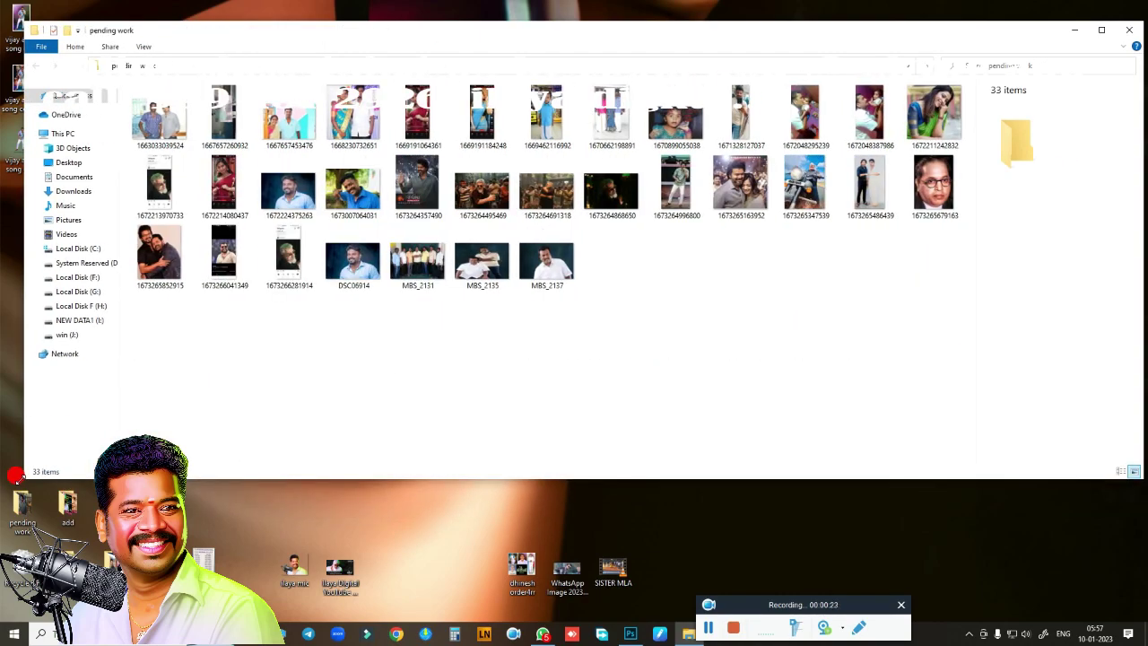
{"action": "double_click", "coordinate": [416, 189]}
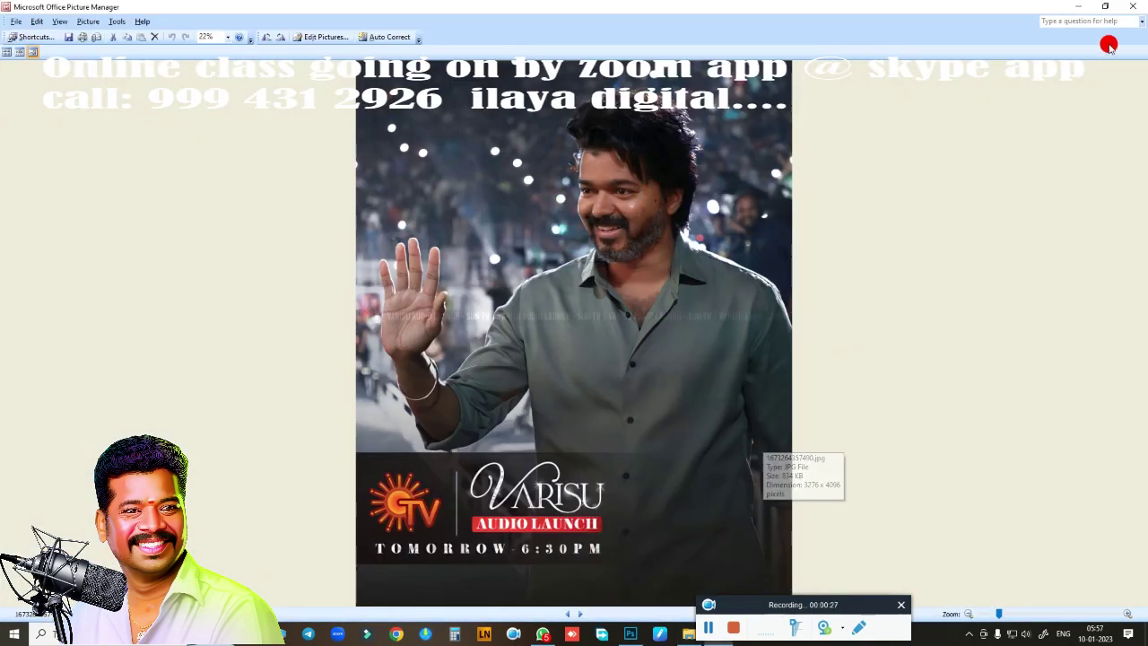
{"action": "left_click", "coordinate": [1132, 6]}
{"action": "double_click", "coordinate": [668, 199]}
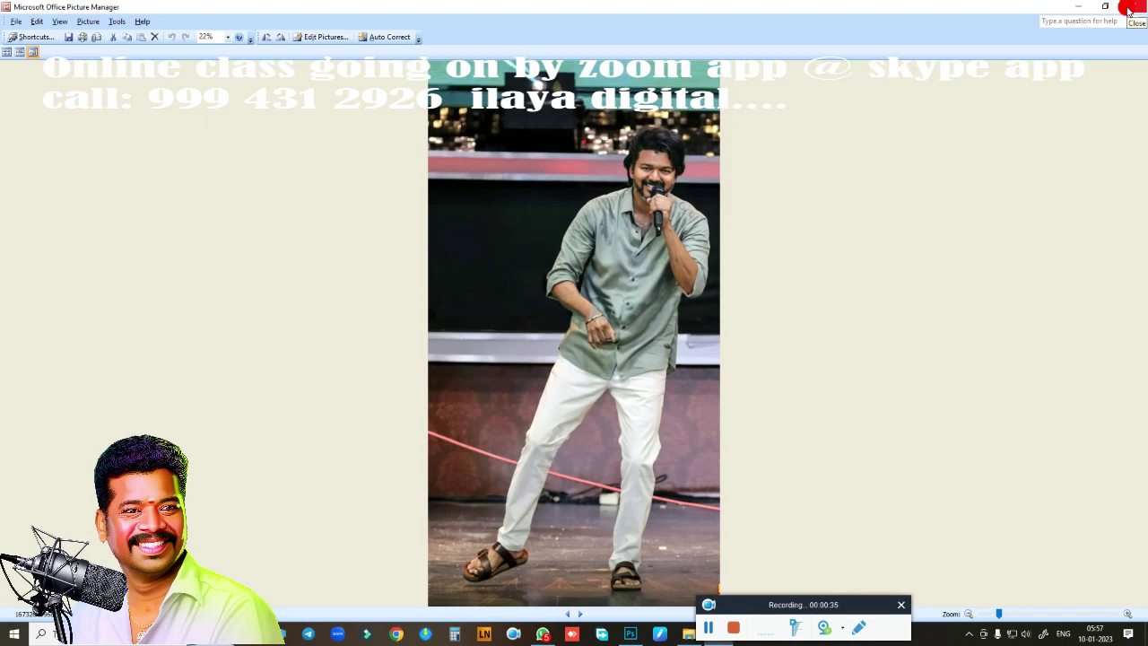
{"action": "left_click", "coordinate": [1128, 11]}
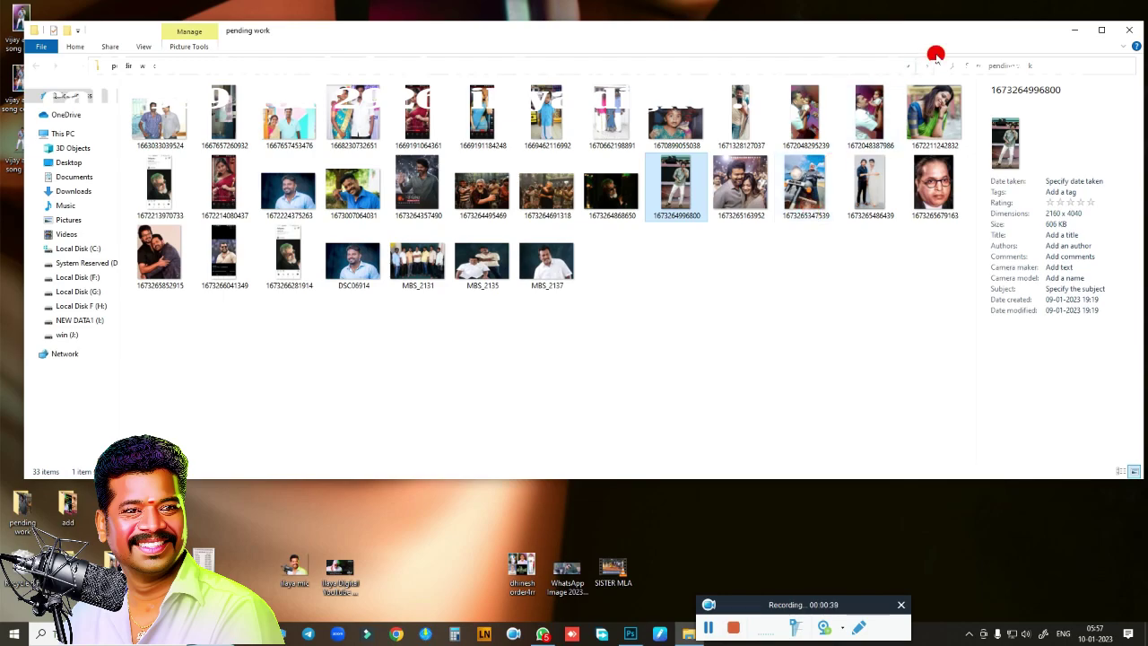
{"action": "double_click", "coordinate": [682, 199]}
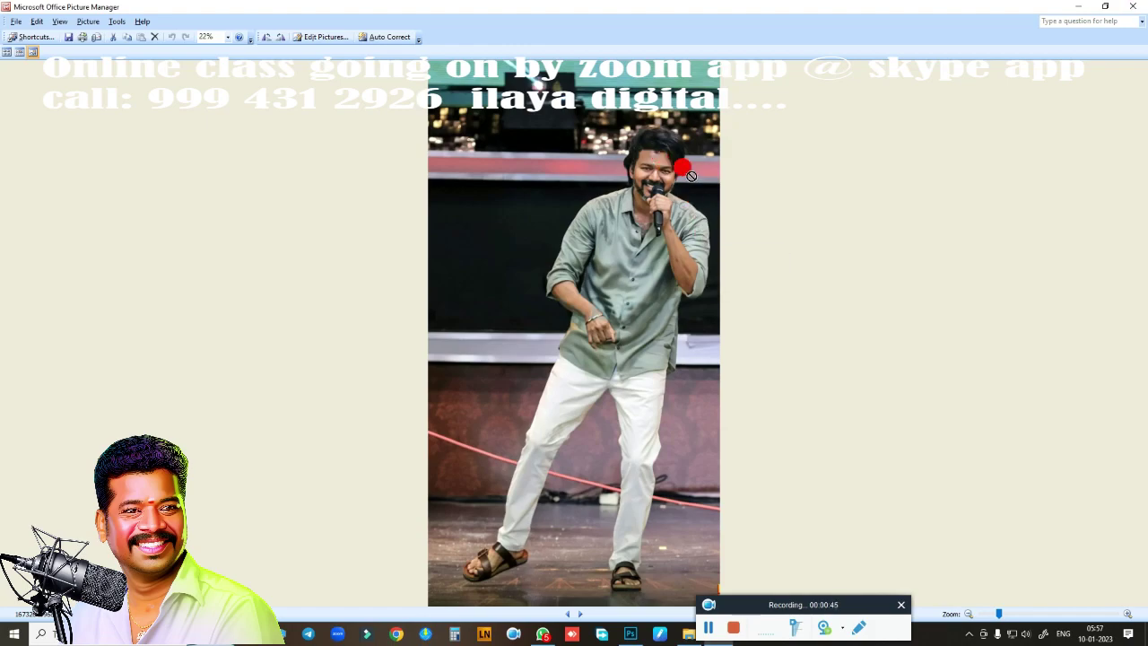
{"action": "left_click", "coordinate": [1133, 6]}
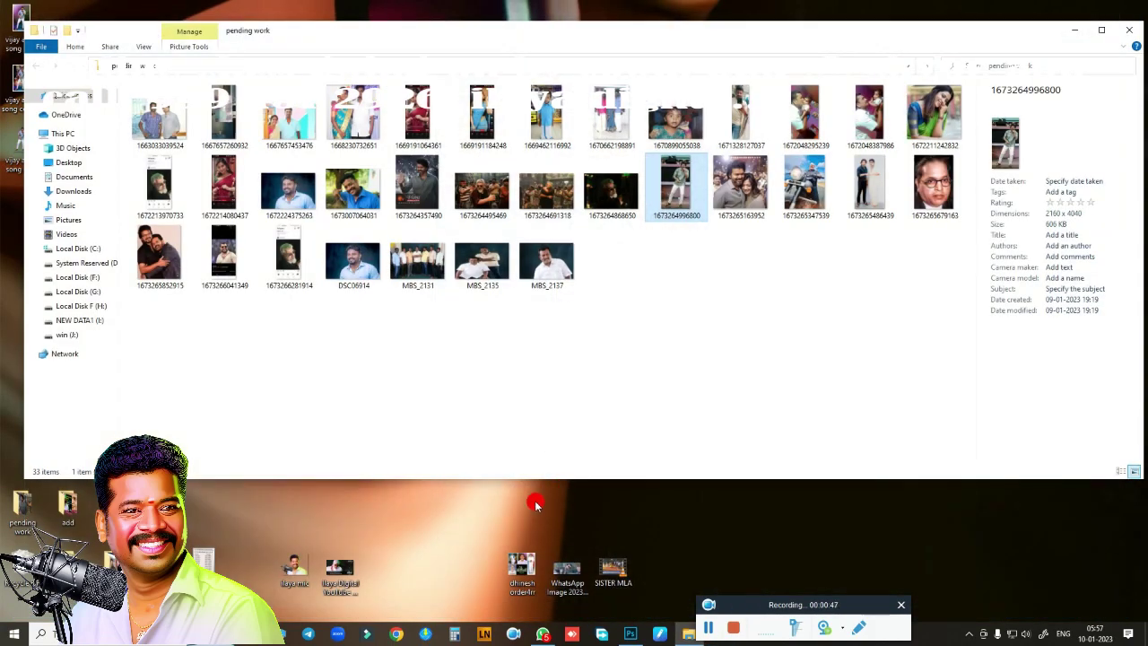
- Return to vijay audio song.psd and verify its Image Size is 12 × 18 inches at 450 ppi
{"action": "left_click", "coordinate": [631, 633]}
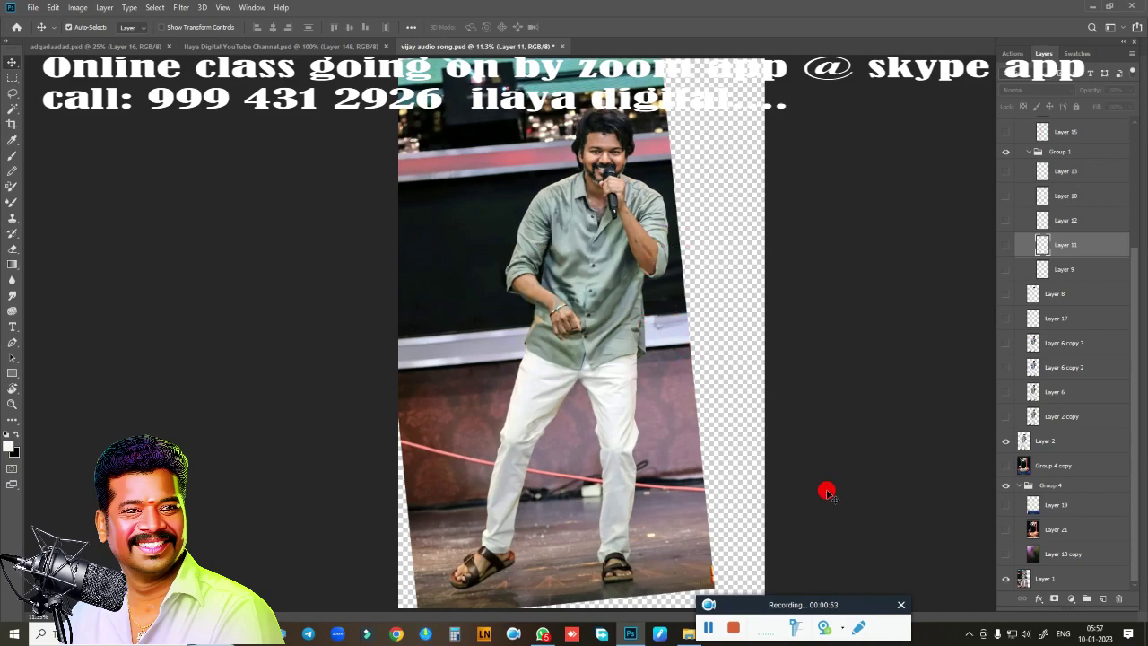
{"action": "key", "text": "ctrl+alt+i"}
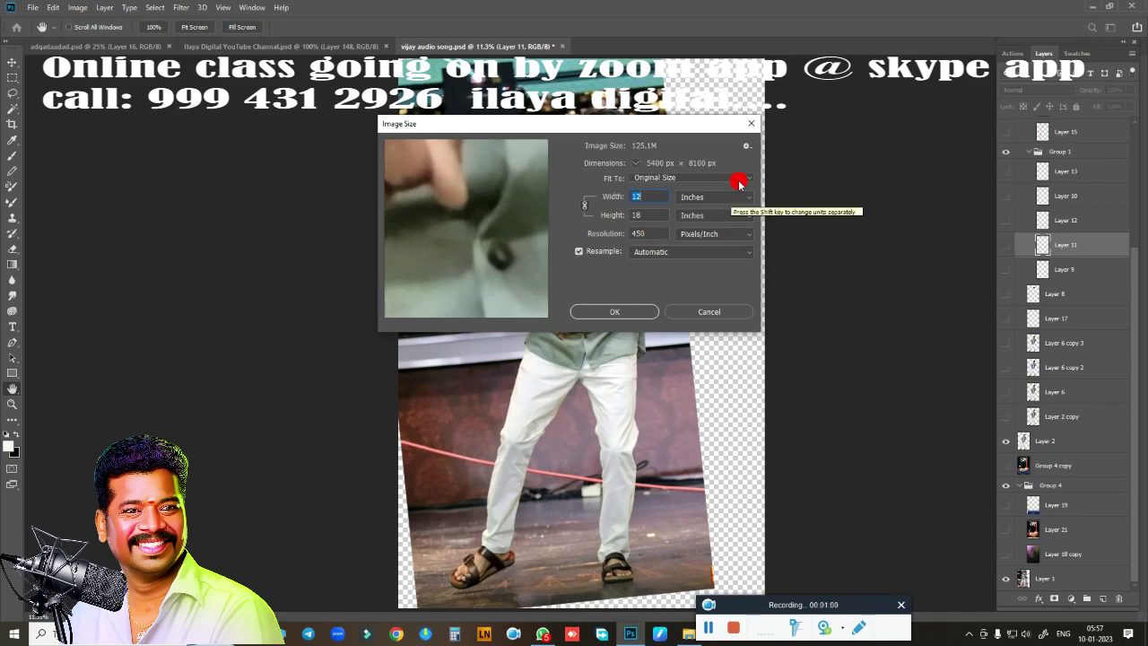
{"action": "left_click", "coordinate": [752, 125]}
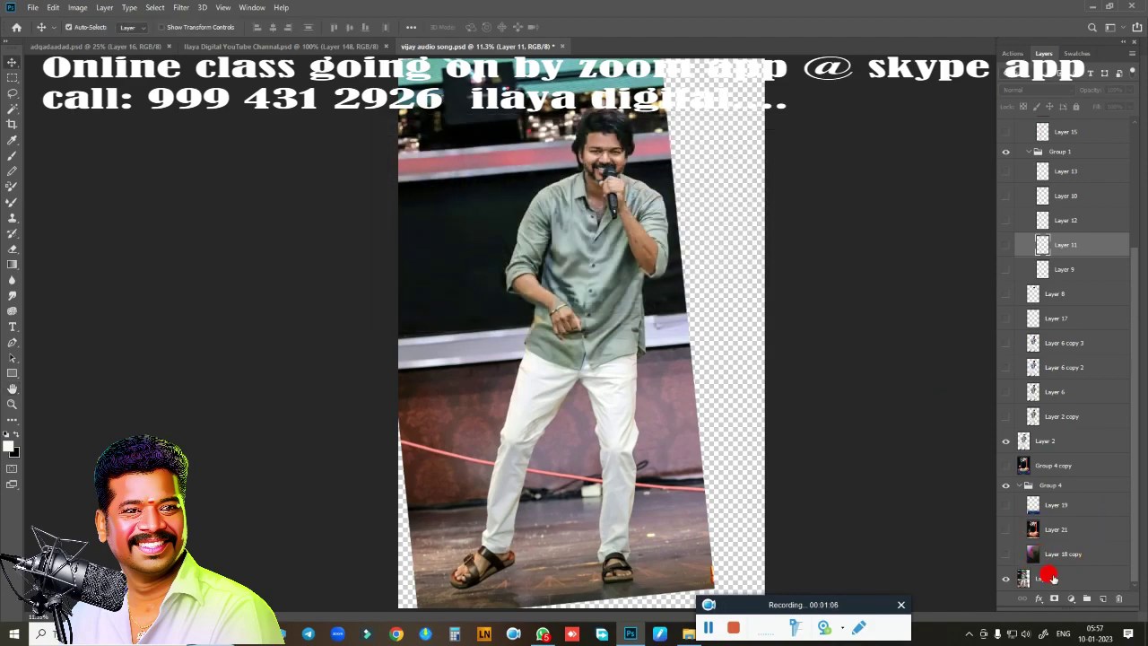
- Show Layer 18 copy's purple-green backdrop and the Layer 2 singer photo, collapsing Group 4
{"action": "left_click", "coordinate": [1006, 553]}
{"action": "left_click", "coordinate": [1018, 485]}
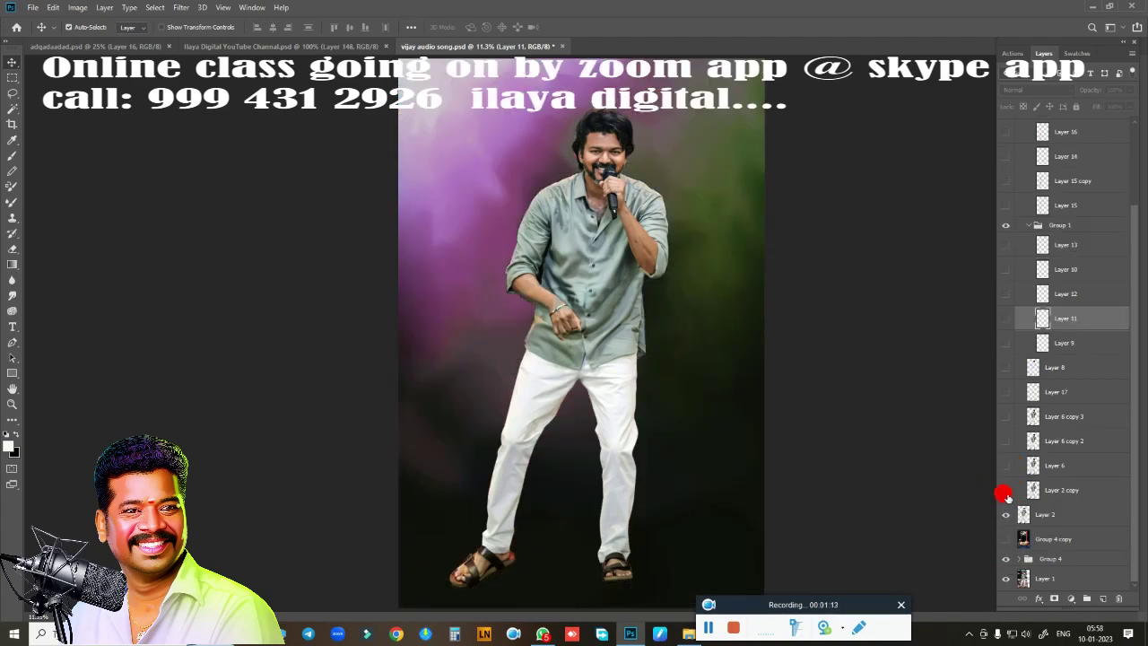
{"action": "left_click", "coordinate": [1005, 513]}
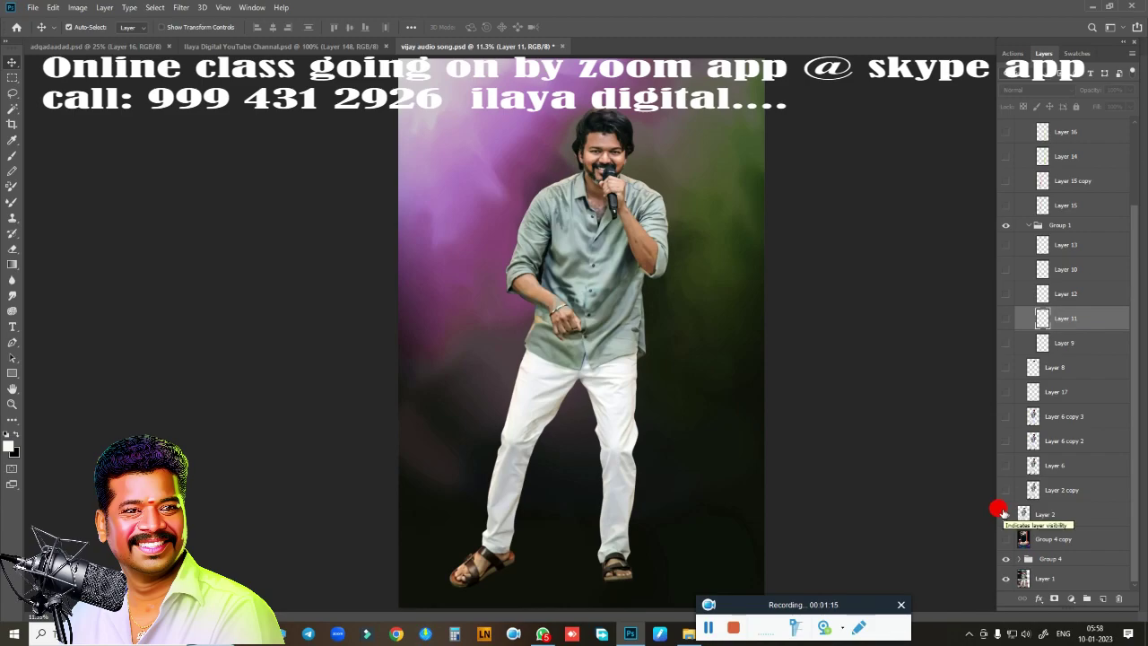
- Zoom in on the face and nudge Layer 2 slightly down and right
{"action": "scroll", "coordinate": [610, 235], "scroll_direction": "up", "scroll_amount": 2}
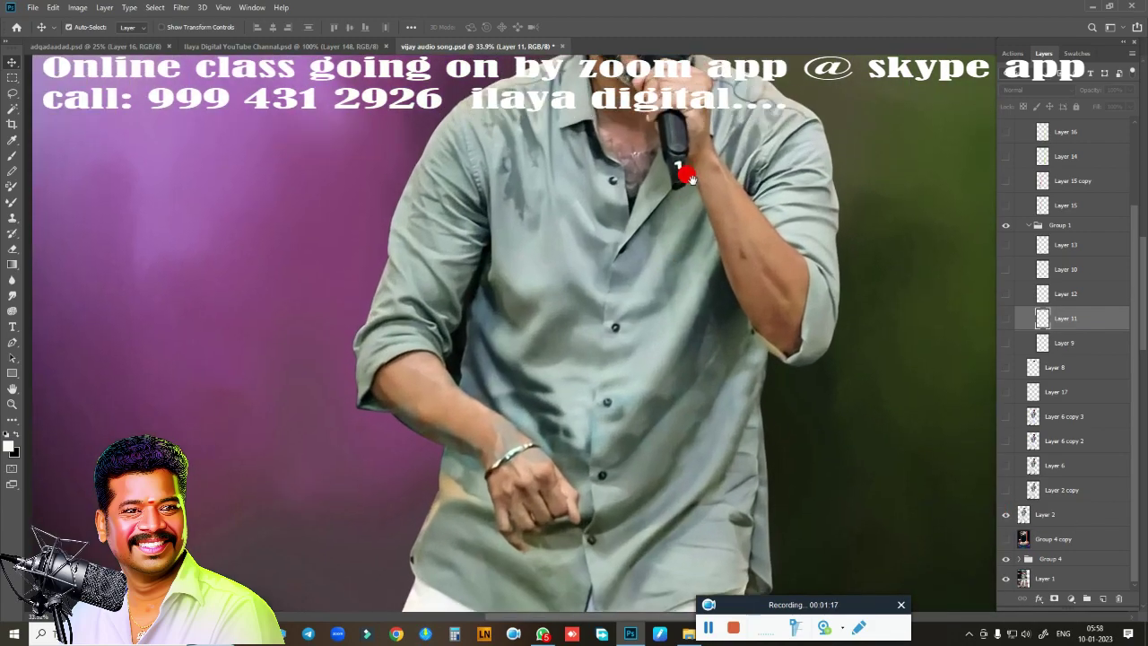
{"action": "scroll", "coordinate": [628, 269], "scroll_direction": "up", "scroll_amount": 3}
{"action": "scroll", "coordinate": [597, 296], "scroll_direction": "up", "scroll_amount": 1}
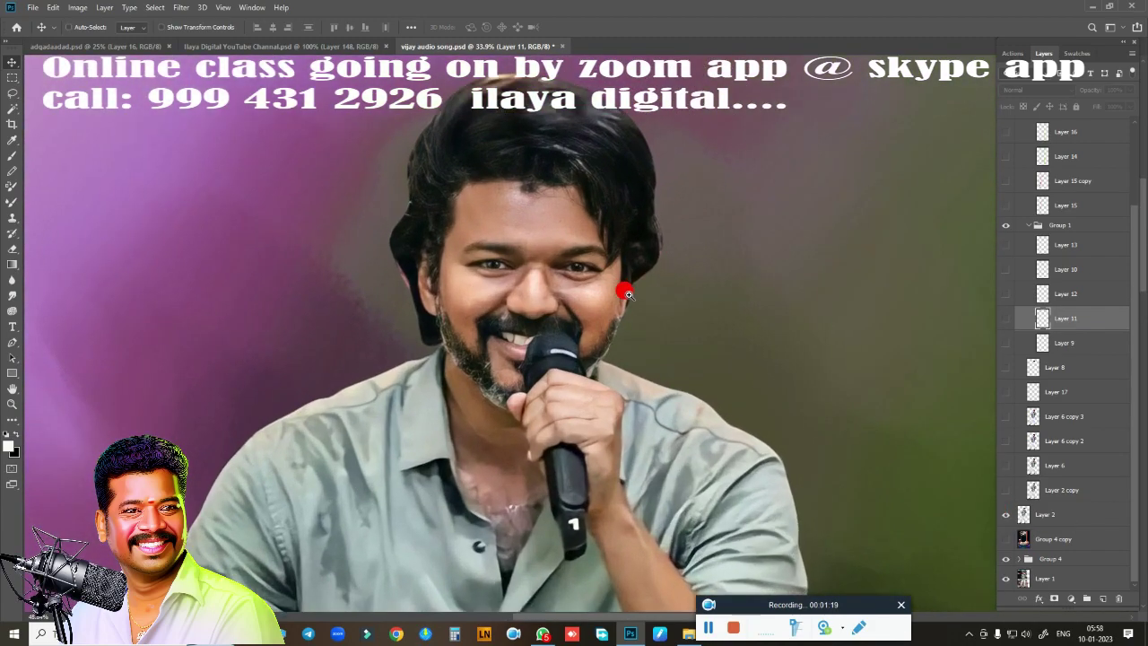
{"action": "scroll", "coordinate": [622, 287], "scroll_direction": "up", "scroll_amount": 1}
{"action": "scroll", "coordinate": [640, 293], "scroll_direction": "up", "scroll_amount": 1}
{"action": "scroll", "coordinate": [667, 290], "scroll_direction": "up", "scroll_amount": 1}
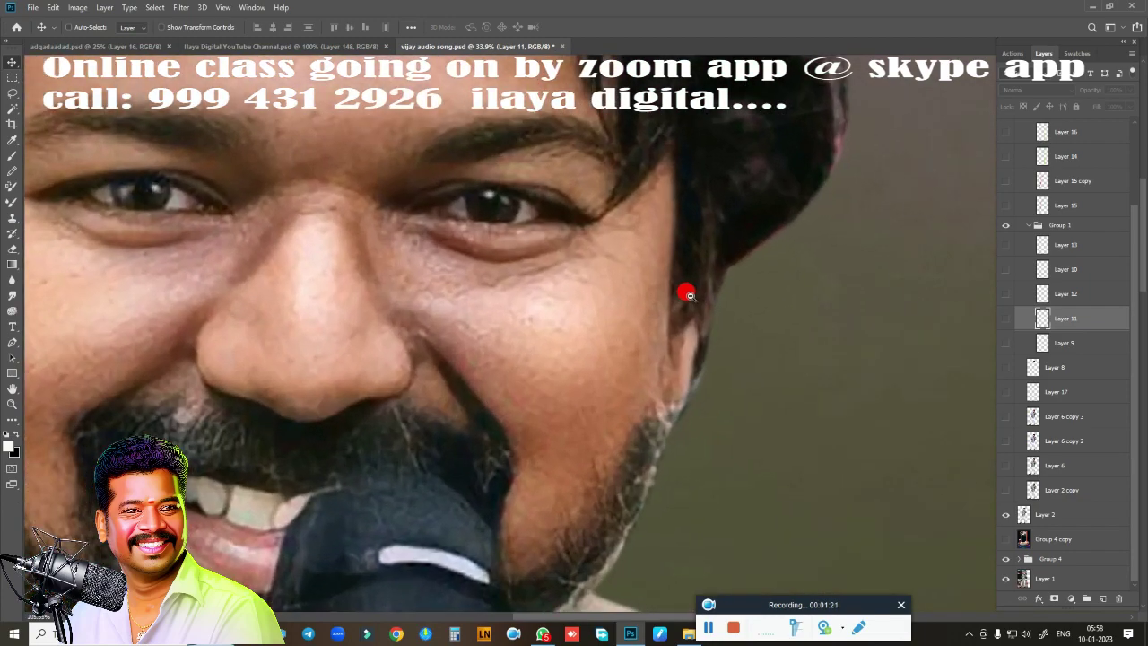
{"action": "scroll", "coordinate": [687, 290], "scroll_direction": "down", "scroll_amount": 1}
{"action": "scroll", "coordinate": [658, 290], "scroll_direction": "down", "scroll_amount": 1}
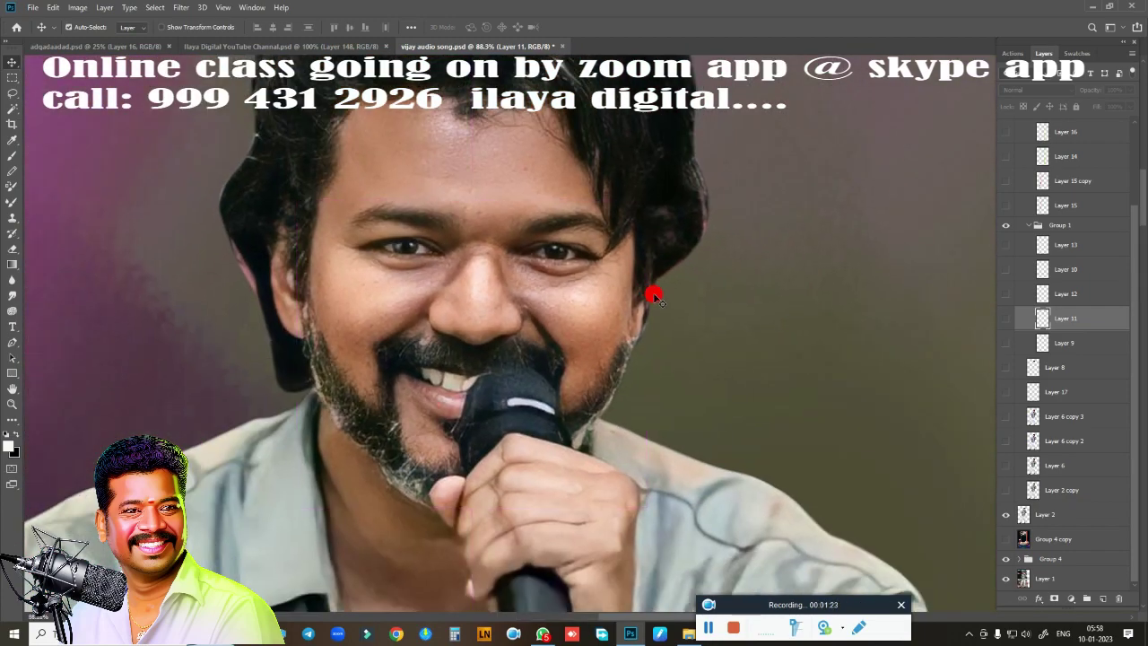
{"action": "left_click_drag", "start_coordinate": [653, 296], "coordinate": [679, 406]}
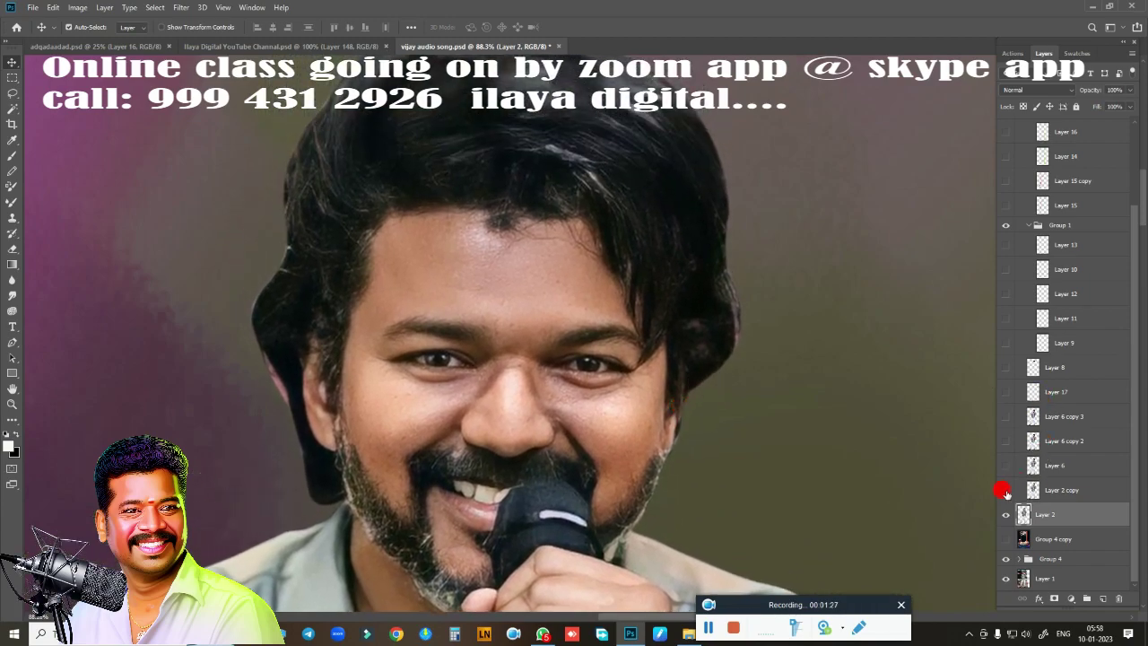
- Show Layer 2 copy, hide Layer 2, and toggle Layer 6 to compare the textured look
{"action": "left_click", "coordinate": [1006, 490]}
{"action": "left_click", "coordinate": [1005, 514]}
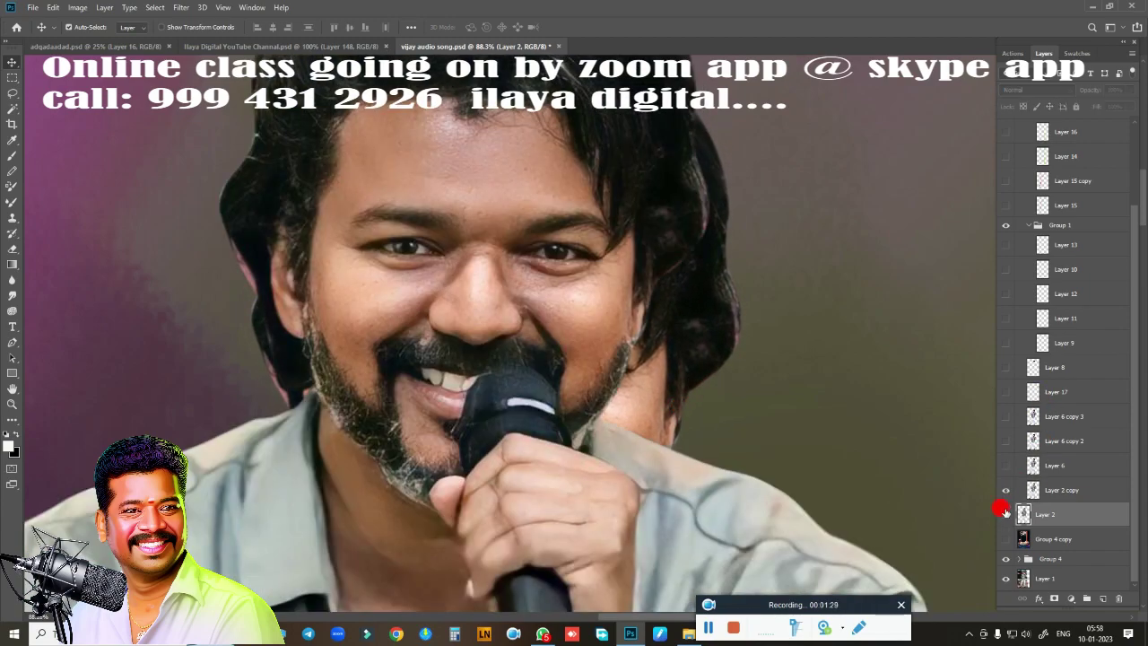
{"action": "left_click", "coordinate": [1006, 465]}
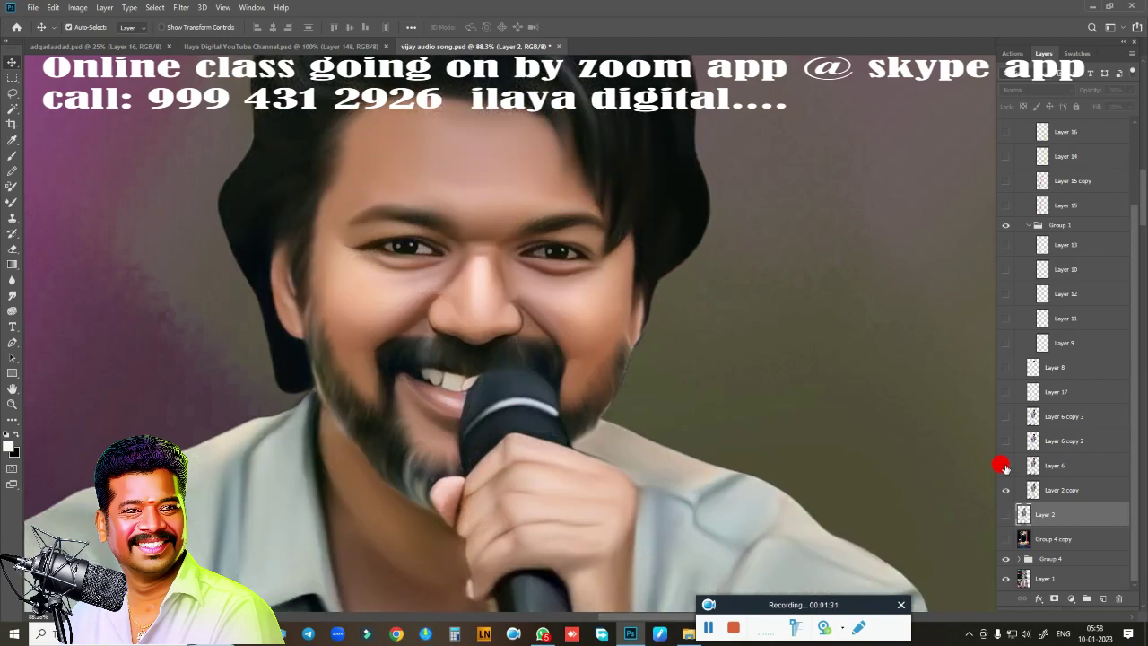
{"action": "left_click", "coordinate": [1006, 466]}
{"action": "left_click", "coordinate": [1004, 465]}
{"action": "left_click", "coordinate": [1004, 466]}
{"action": "left_click", "coordinate": [1004, 465]}
{"action": "key", "text": "ctrl+minus"}
{"action": "key", "text": "ctrl+minus"}
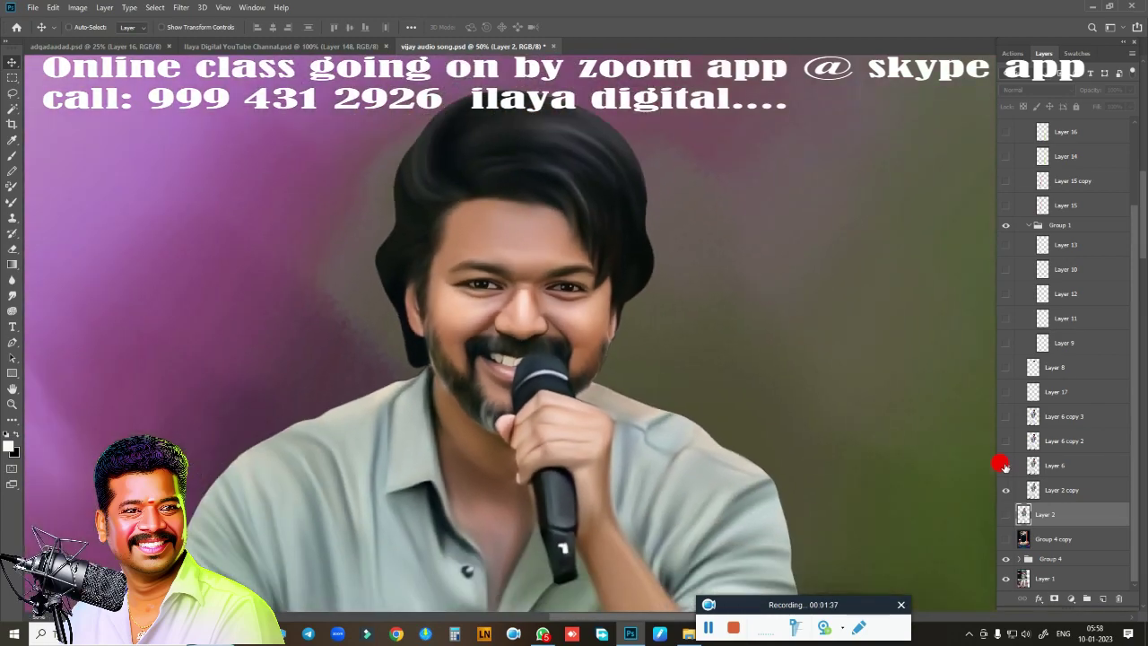
{"action": "left_click", "coordinate": [1005, 466]}
- Compare Layer 6 copy 2's bluish shirt tint, Layer 6 and Layer 2 copy, leaving Layer 6 on
{"action": "left_click", "coordinate": [1004, 441]}
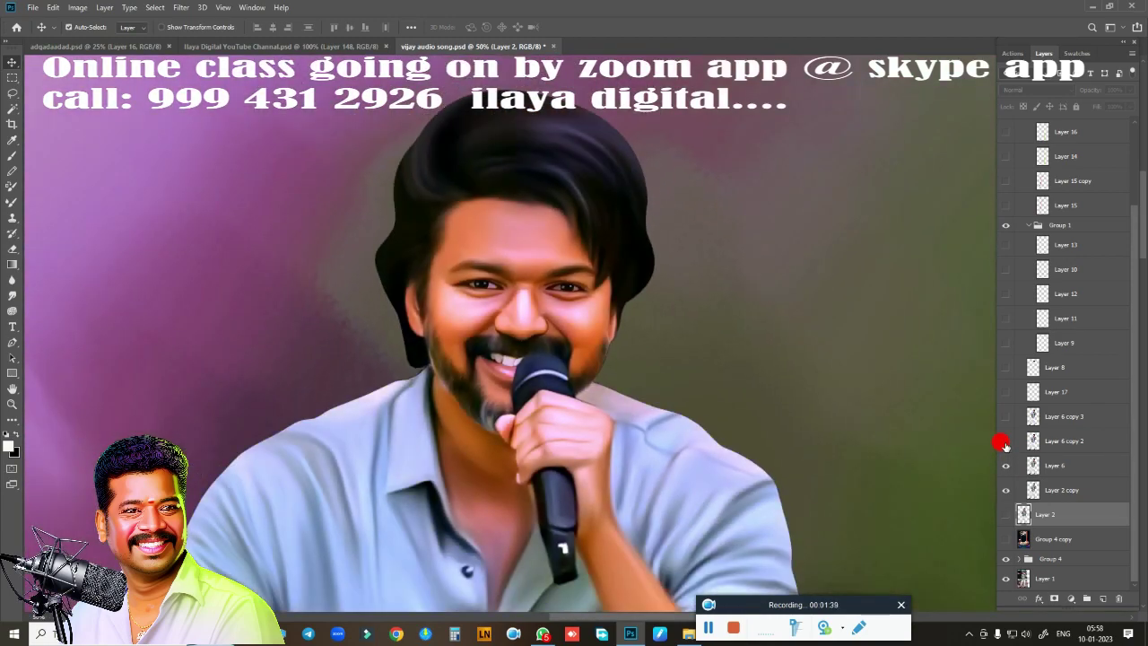
{"action": "left_click", "coordinate": [1004, 441]}
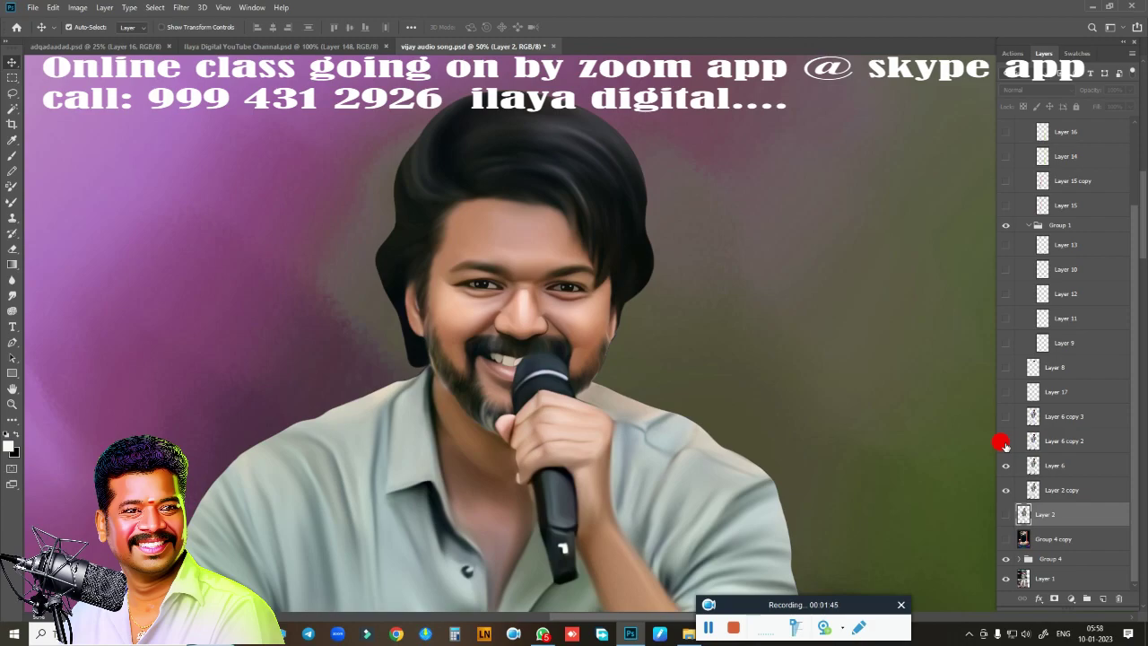
{"action": "left_click", "coordinate": [1005, 442]}
{"action": "left_click", "coordinate": [1004, 442]}
{"action": "left_click", "coordinate": [1005, 441]}
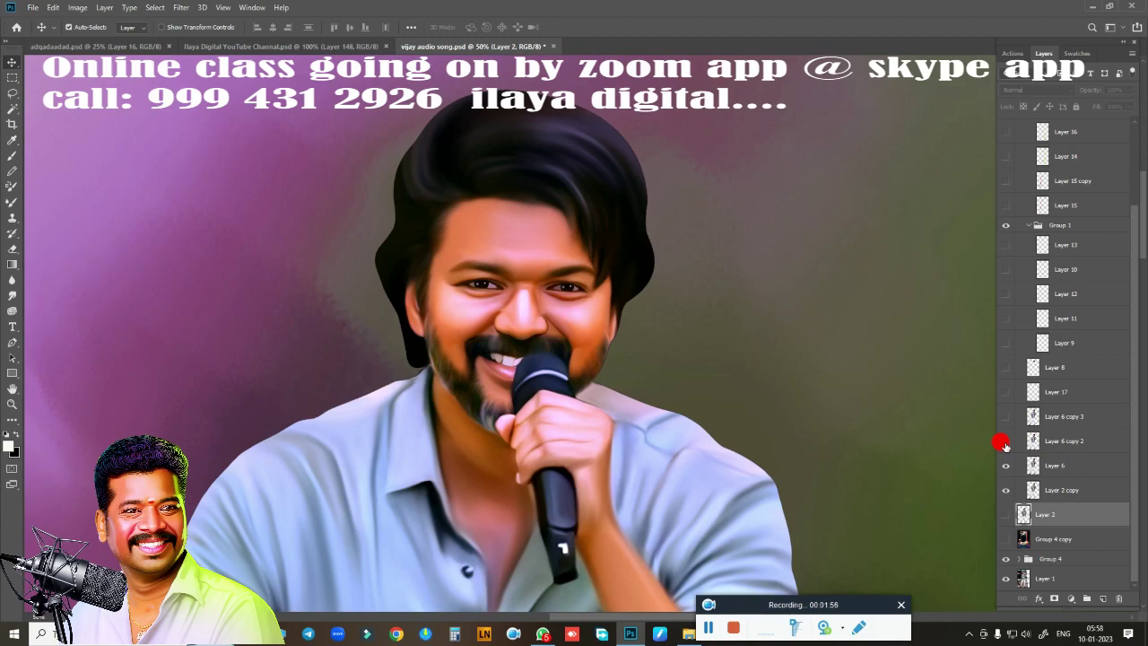
{"action": "left_click", "coordinate": [1004, 466]}
{"action": "left_click", "coordinate": [1004, 491]}
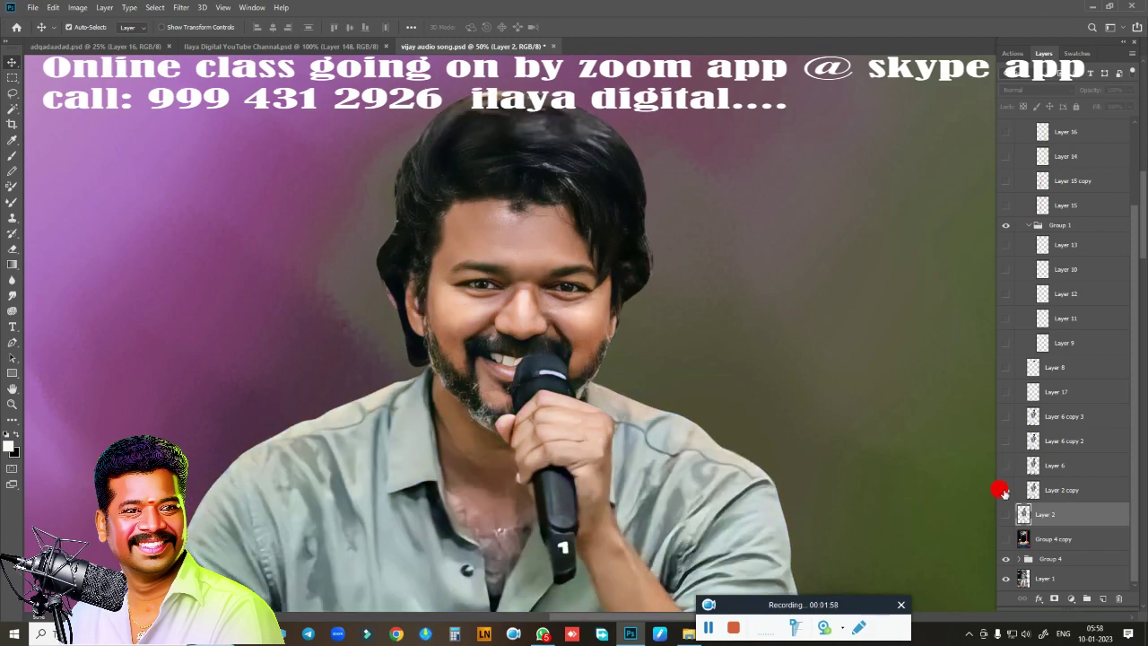
{"action": "left_click", "coordinate": [1004, 490]}
{"action": "left_click", "coordinate": [1005, 465]}
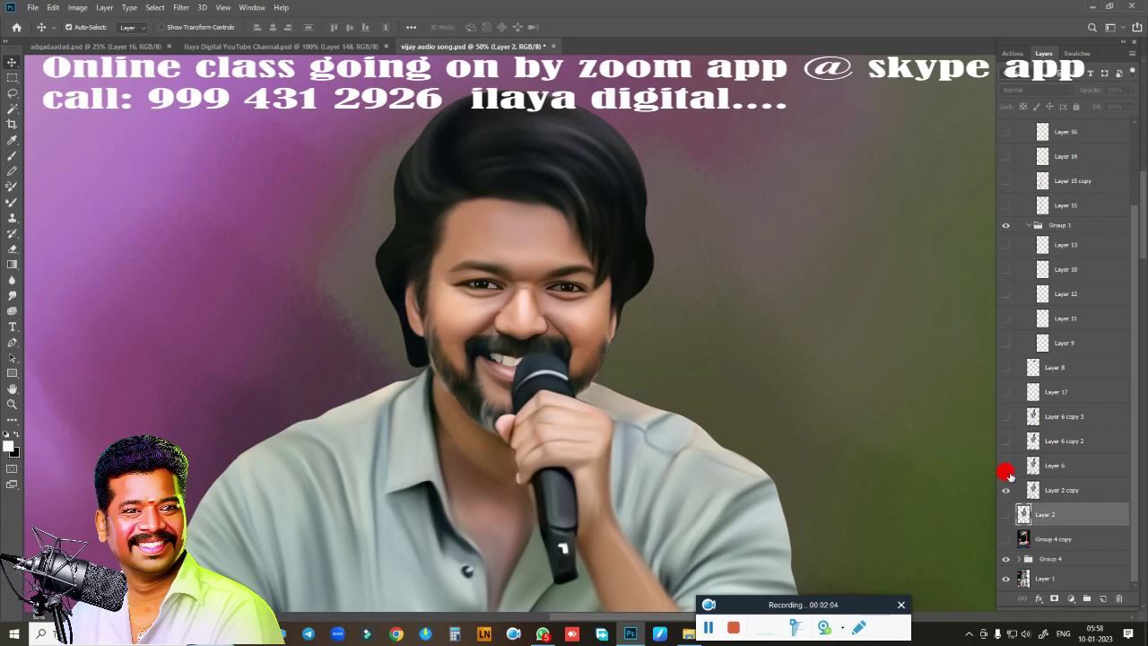
{"action": "left_click", "coordinate": [1005, 466]}
{"action": "left_click", "coordinate": [1006, 465]}
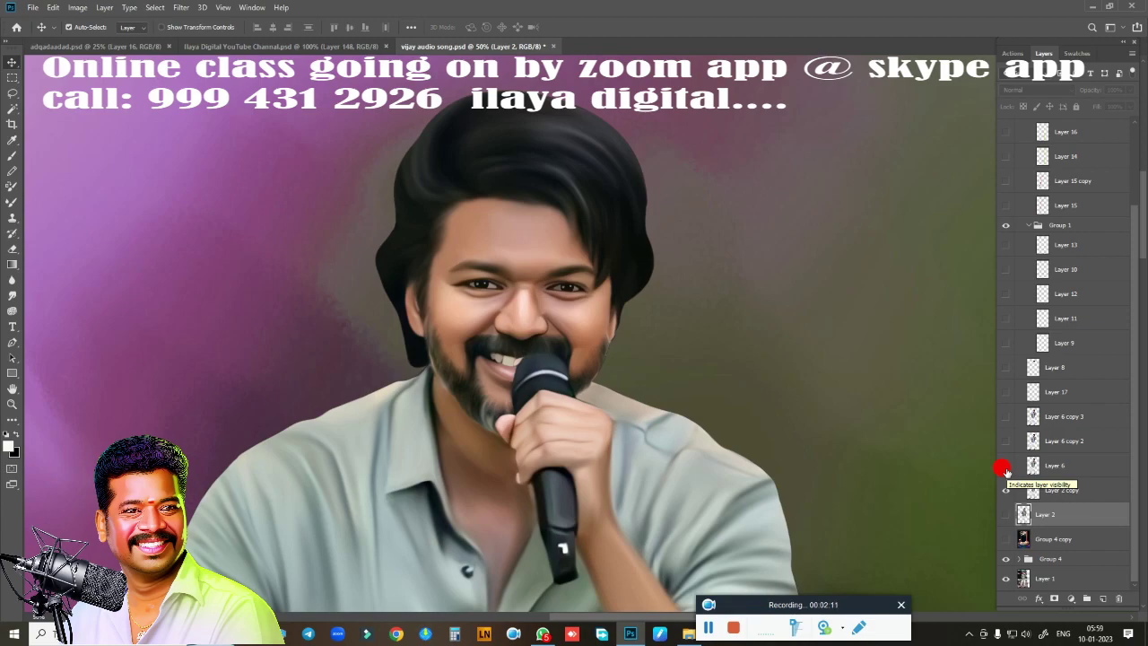
- Turn off Layer 6 copy 2, keep Layer 6 copy 3's bluer shirt tones, and show Layer 17
{"action": "left_click", "coordinate": [1003, 439]}
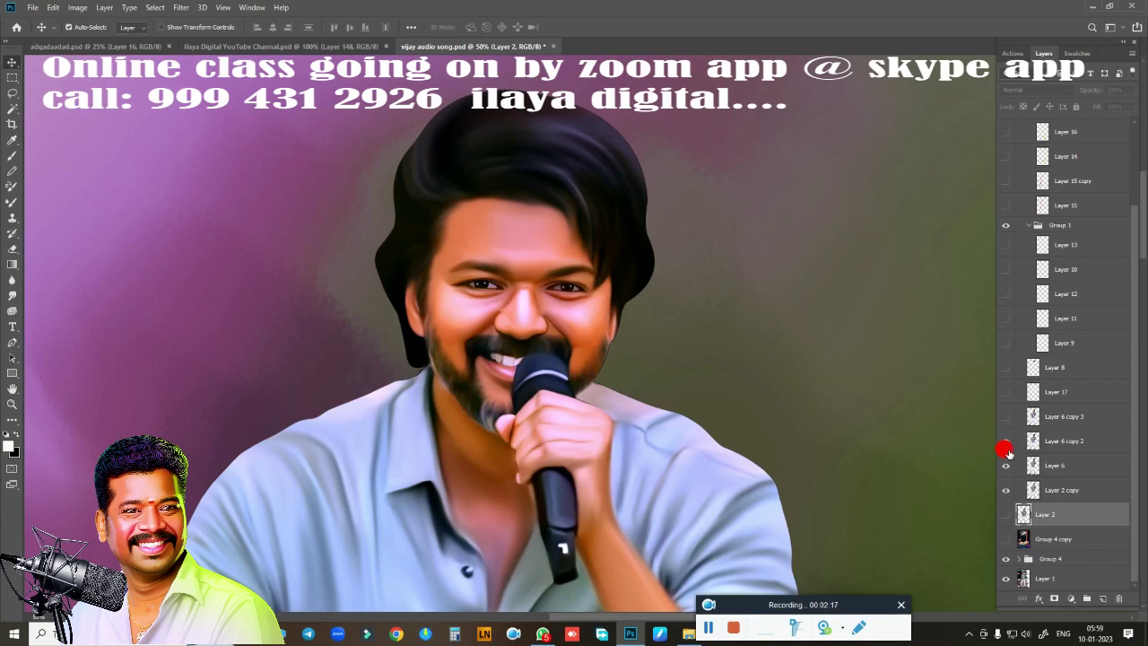
{"action": "left_click", "coordinate": [1003, 442]}
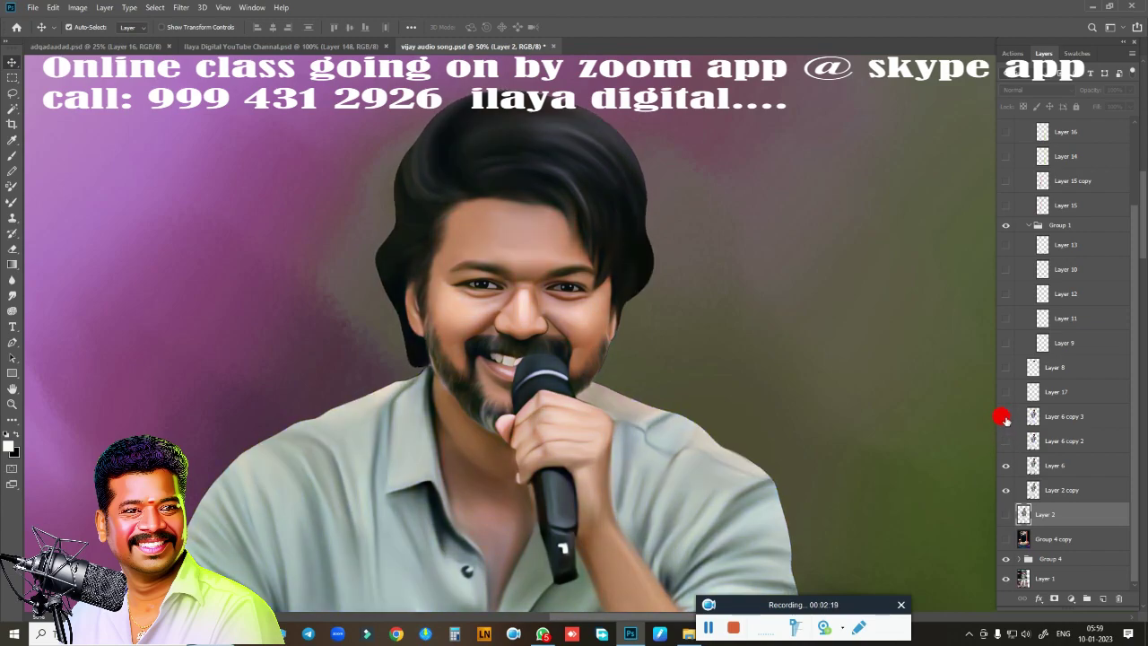
{"action": "left_click", "coordinate": [1004, 417]}
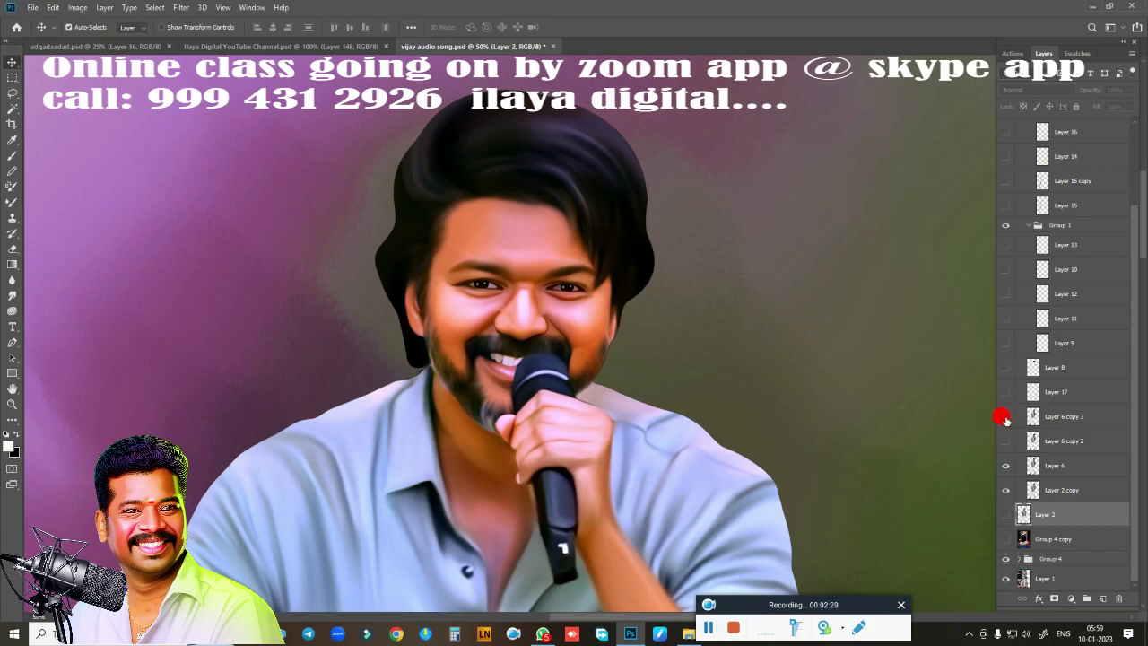
{"action": "left_click", "coordinate": [1005, 416]}
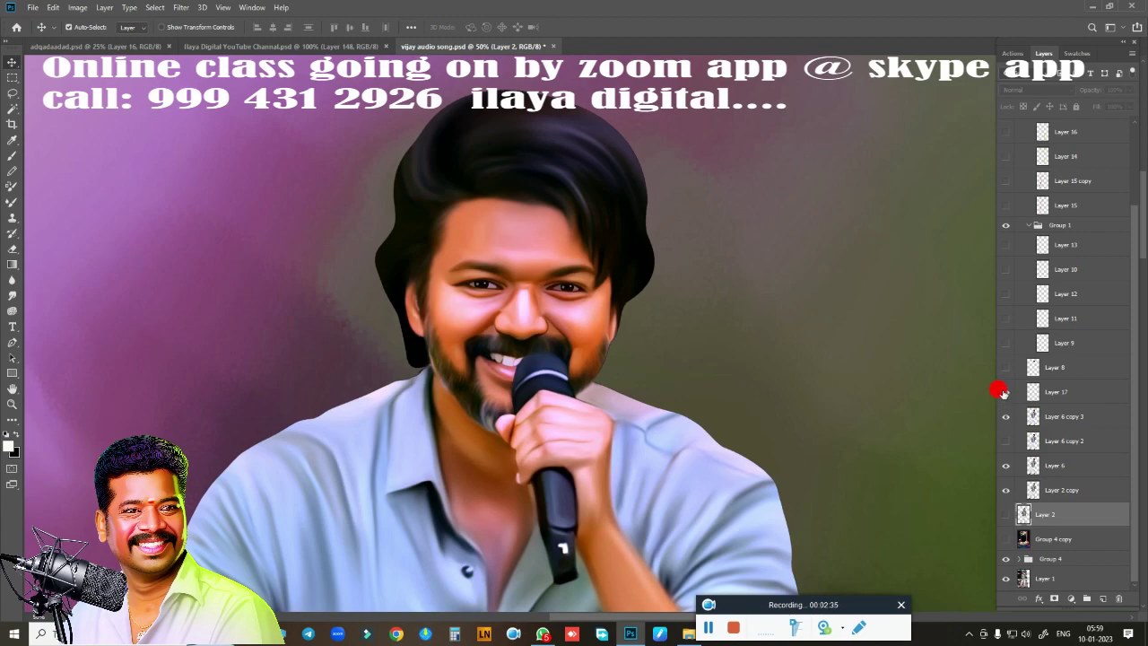
{"action": "left_click", "coordinate": [1005, 392]}
- Turn on Layer 17, then Layers 8 and 9 to darken and fill out the hair
{"action": "left_click", "coordinate": [1007, 393]}
{"action": "left_click", "coordinate": [1005, 368]}
{"action": "left_click", "coordinate": [1006, 368]}
{"action": "left_click", "coordinate": [1005, 368]}
{"action": "left_click", "coordinate": [1005, 343]}
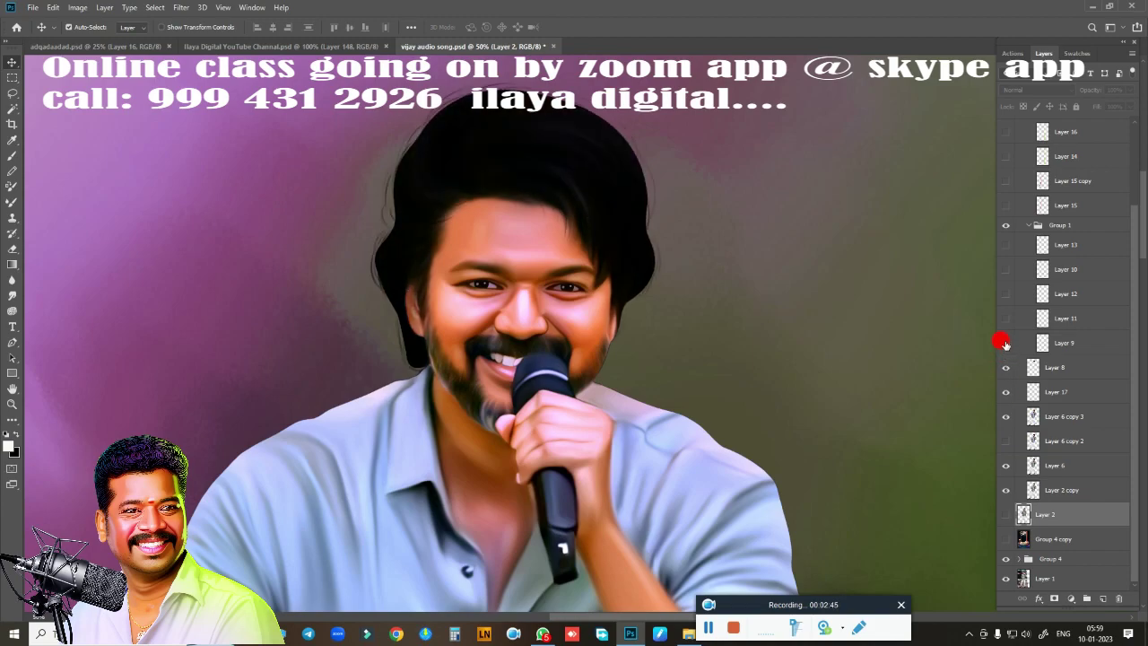
- Reveal Layers 11, 10 and 13 for hair shading and purple-yellow highlights, plus Layer 15's pink tint
{"action": "left_click", "coordinate": [1002, 317]}
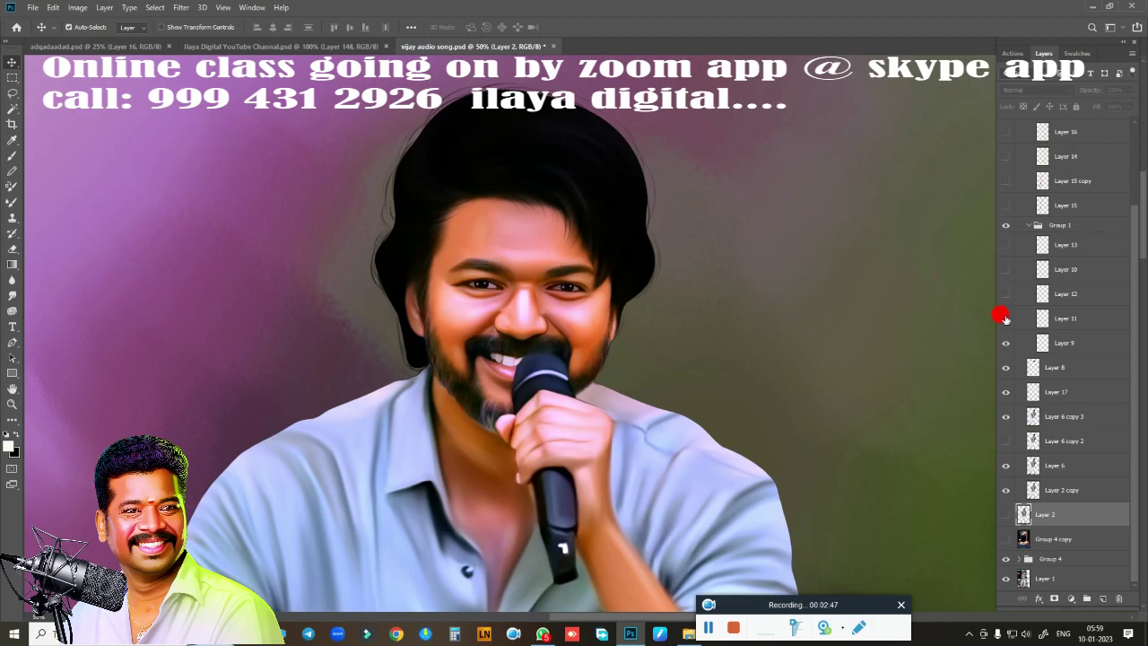
{"action": "left_click", "coordinate": [1001, 317]}
{"action": "left_click", "coordinate": [1002, 317]}
{"action": "left_click", "coordinate": [1002, 271]}
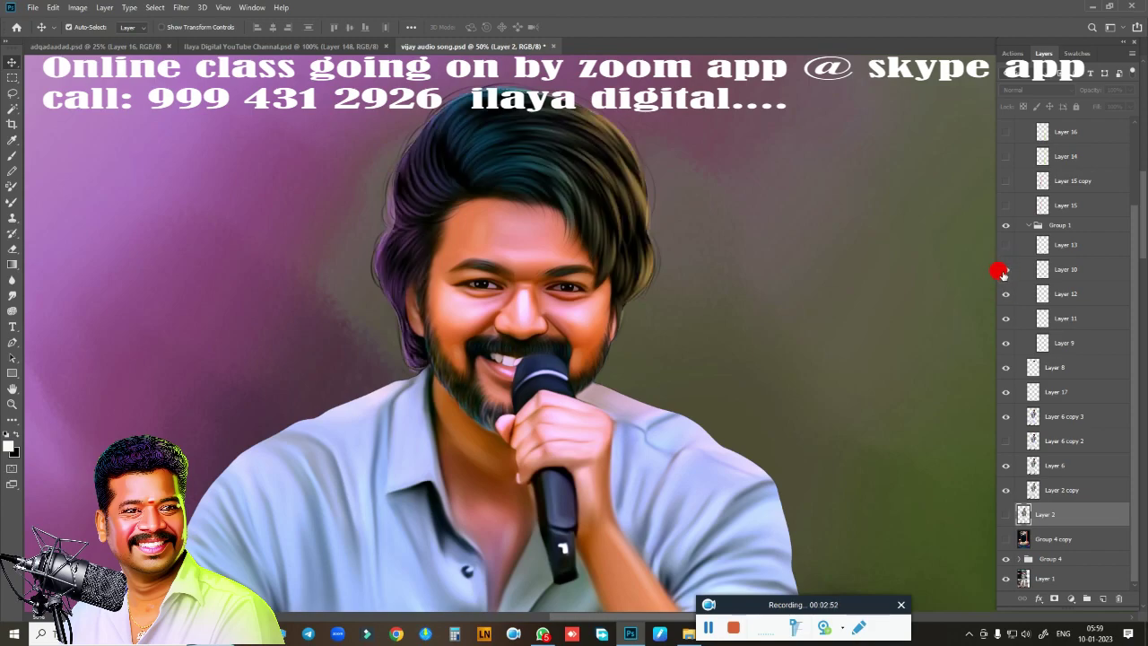
{"action": "left_click", "coordinate": [1003, 247]}
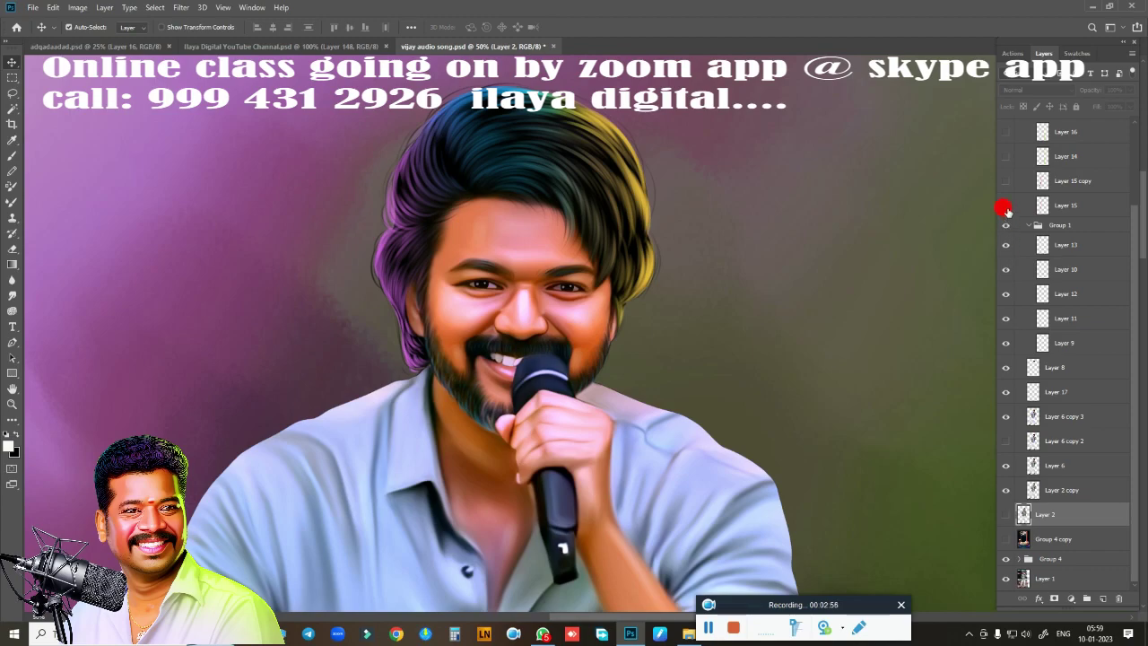
{"action": "left_click", "coordinate": [1005, 206]}
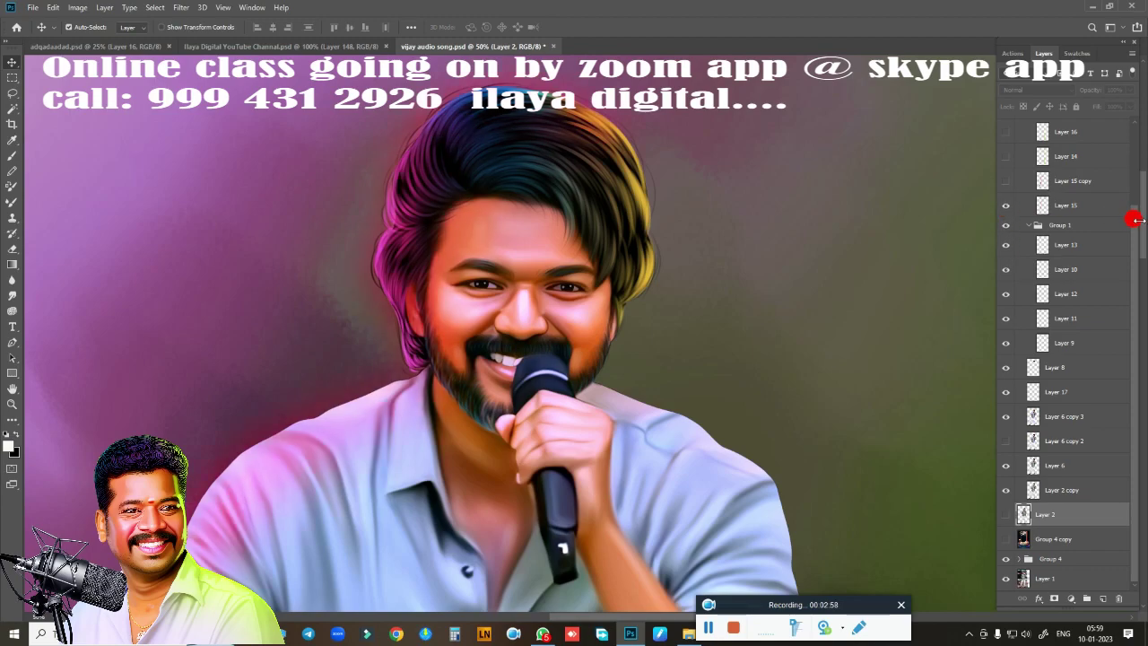
{"action": "left_click", "coordinate": [1027, 224]}
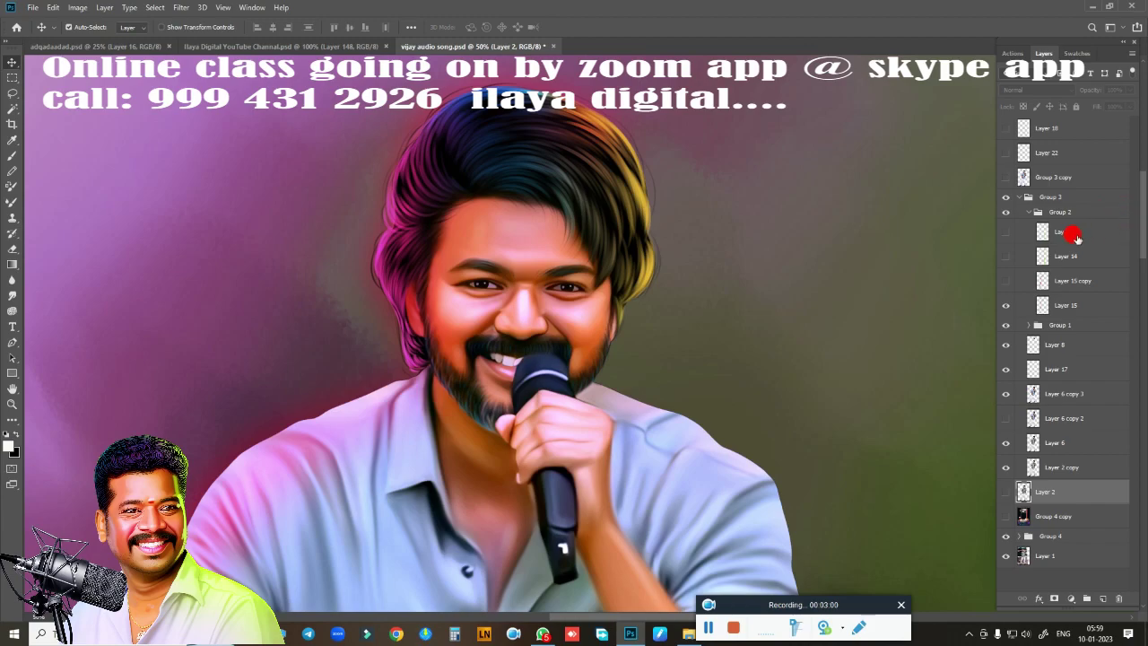
- Show the merged Group 3 copy and compare it against Group 3 and Layer 2
{"action": "left_click", "coordinate": [1016, 197]}
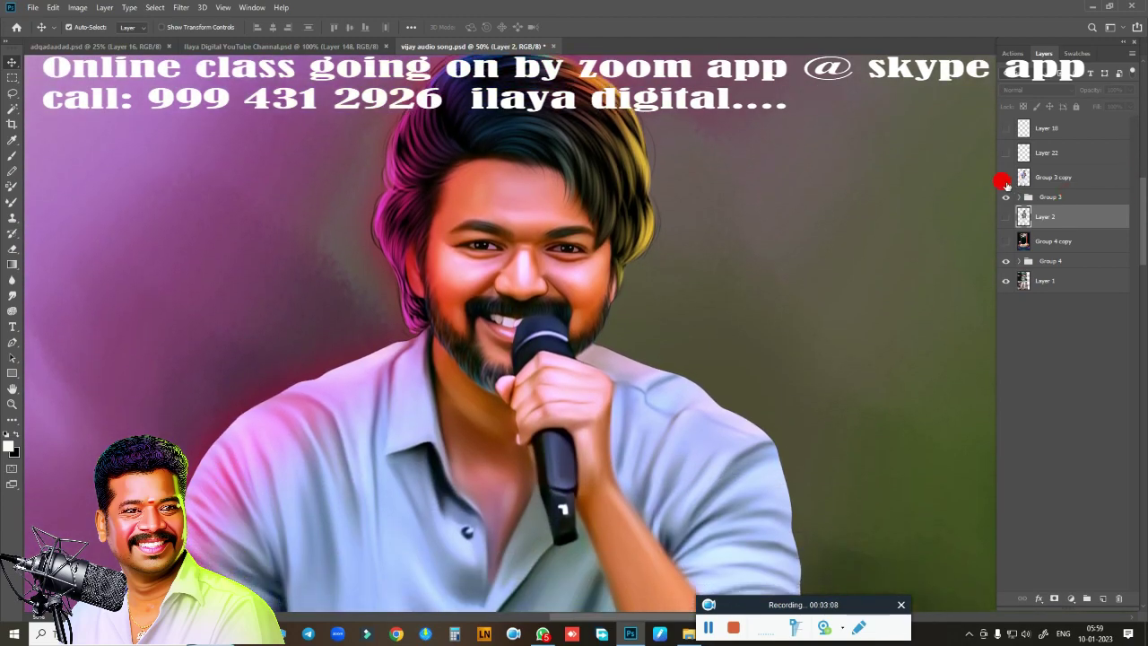
{"action": "left_click", "coordinate": [1005, 177]}
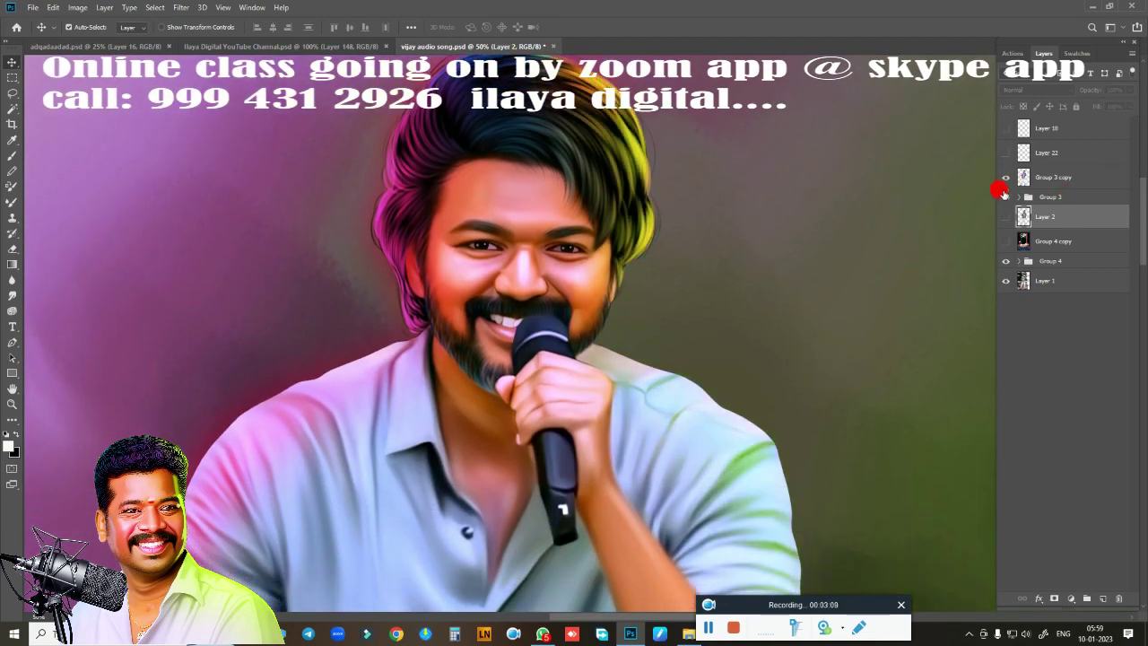
{"action": "left_click", "coordinate": [1005, 197]}
{"action": "left_click", "coordinate": [1005, 224]}
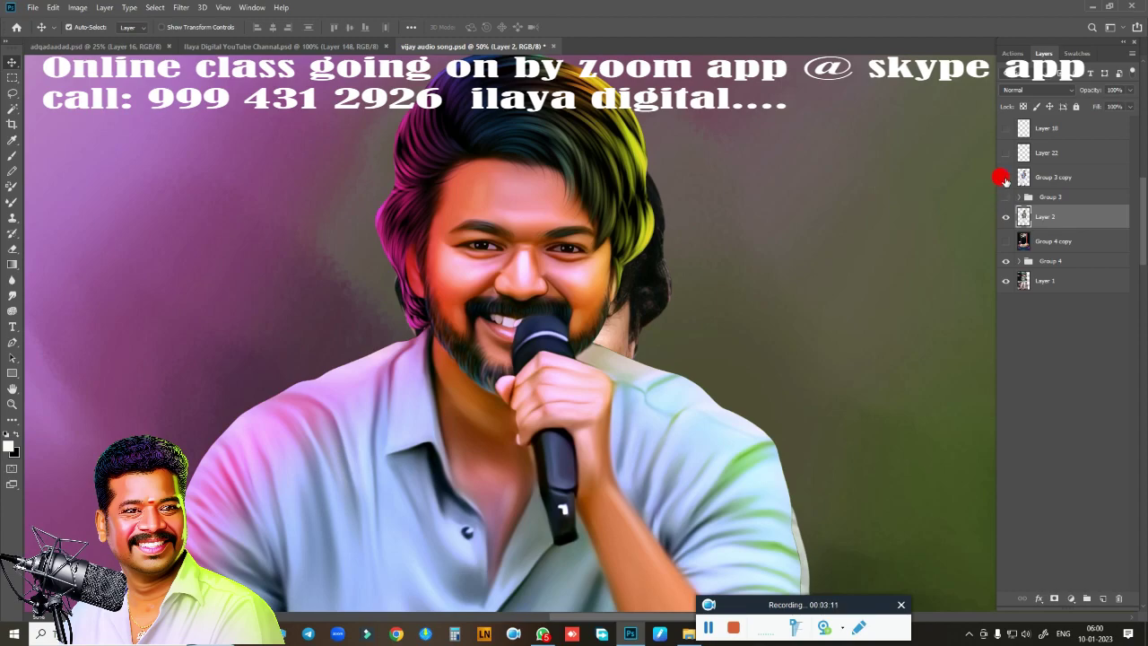
{"action": "left_click", "coordinate": [1009, 212]}
{"action": "left_click", "coordinate": [1006, 196]}
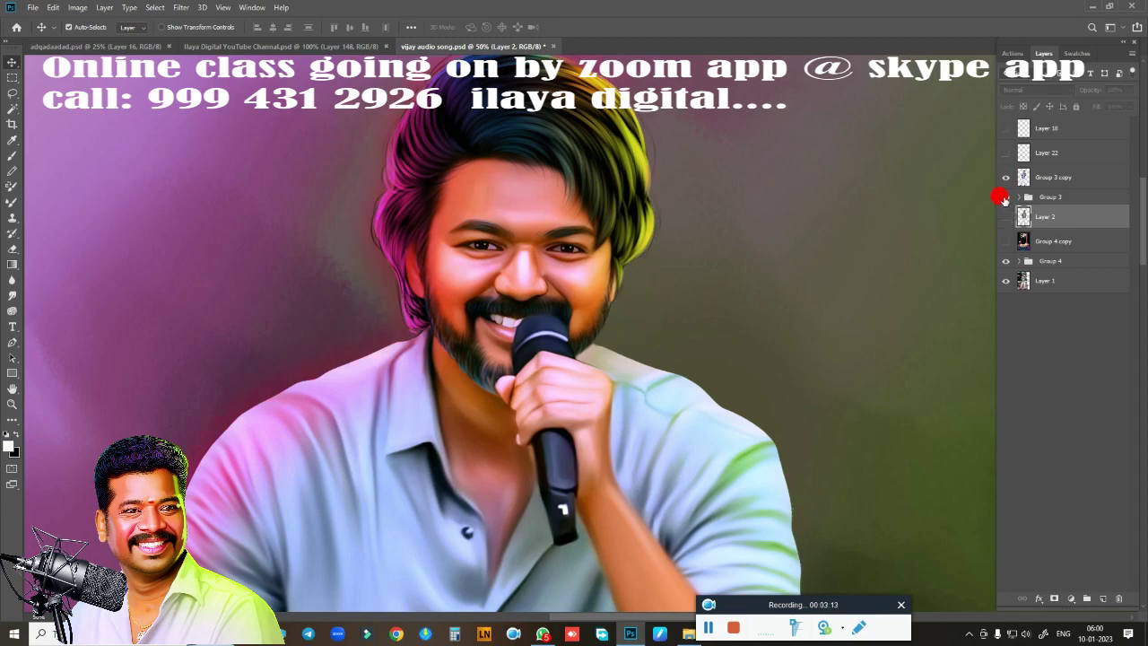
- Inside Group 3, hide Layers 6, 6 copy 3, 8 and 15 plus Groups 1–2, then collapse it
{"action": "left_click", "coordinate": [1019, 196]}
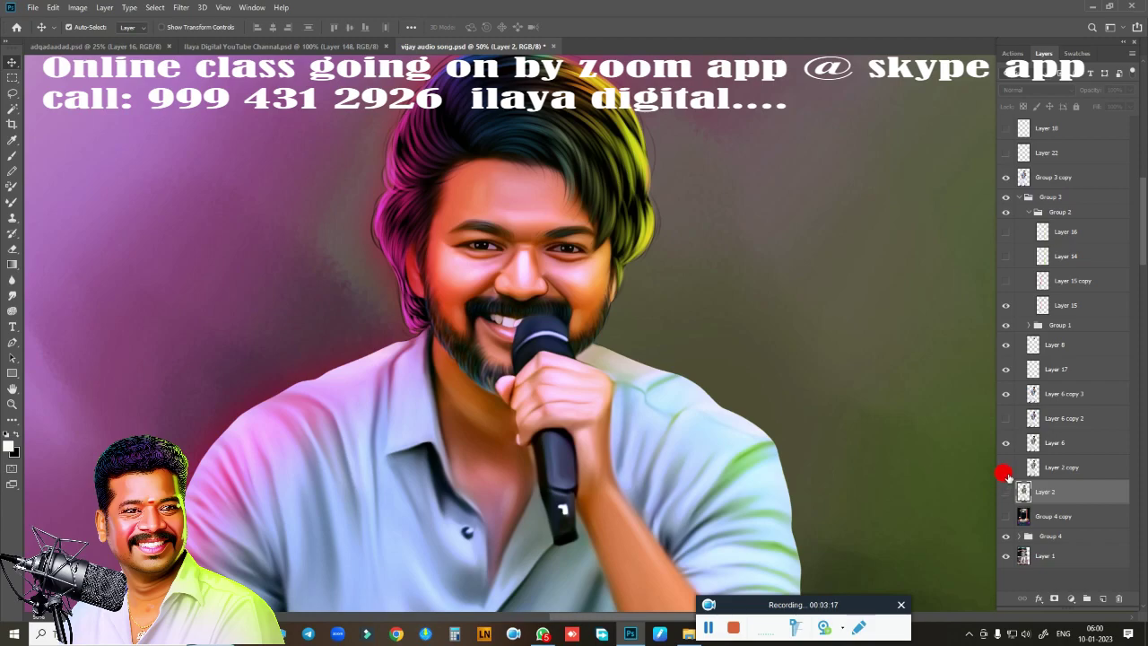
{"action": "left_click", "coordinate": [1006, 443]}
{"action": "left_click", "coordinate": [1005, 394]}
{"action": "left_click", "coordinate": [1005, 345]}
{"action": "left_click", "coordinate": [1005, 305]}
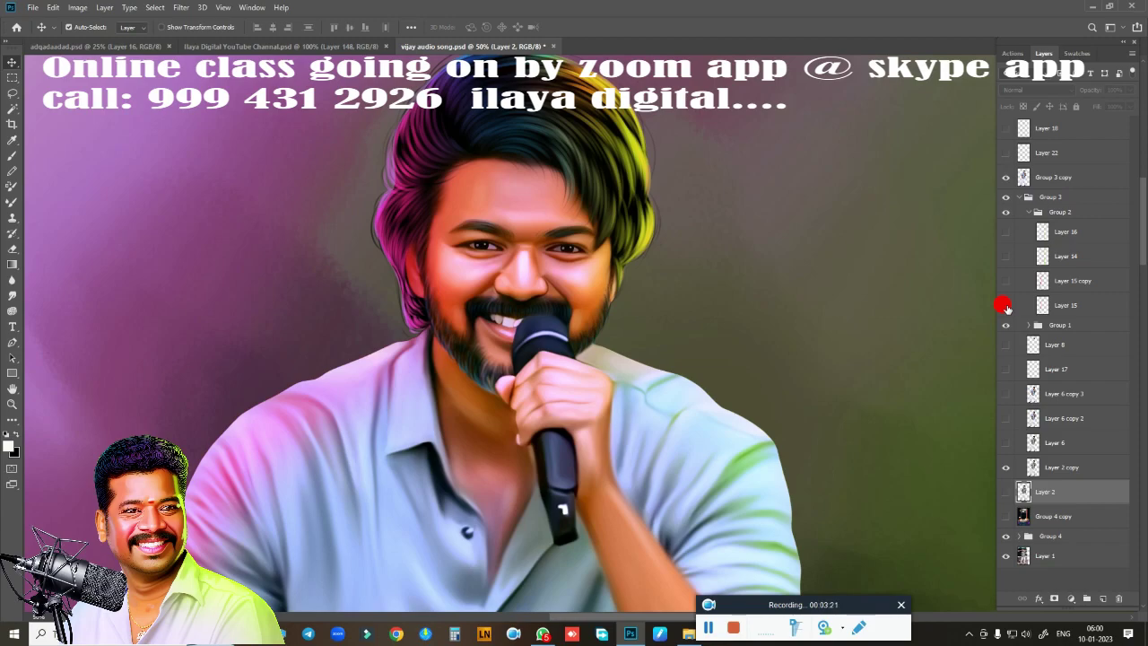
{"action": "left_click_drag", "start_coordinate": [1005, 307], "coordinate": [1016, 199]}
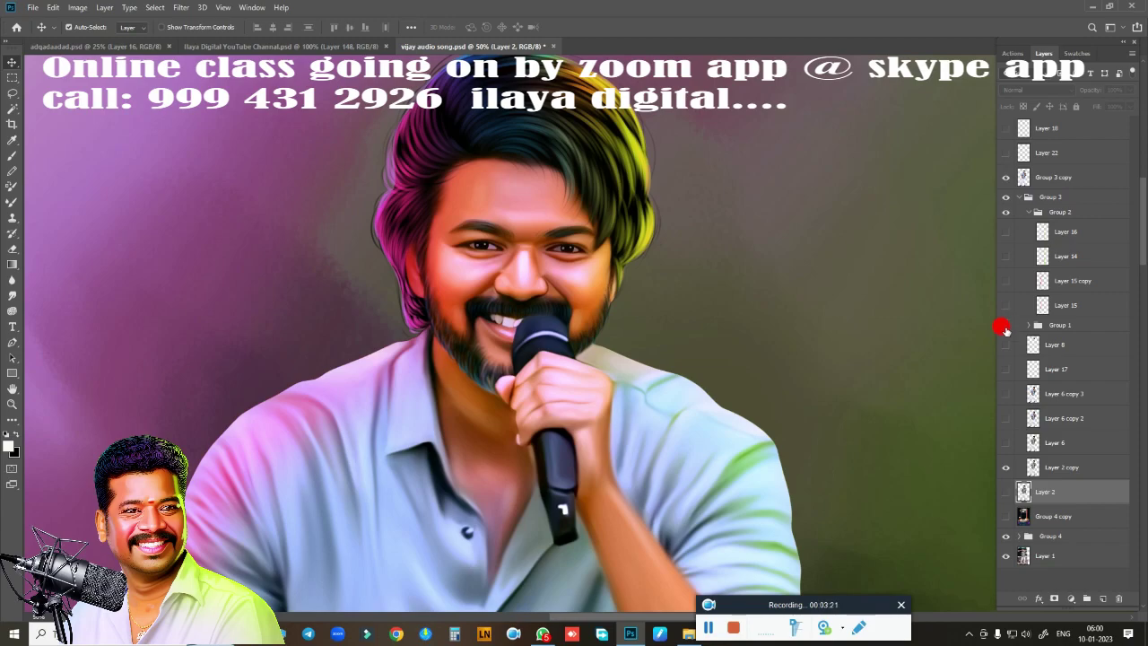
{"action": "left_click", "coordinate": [1018, 197]}
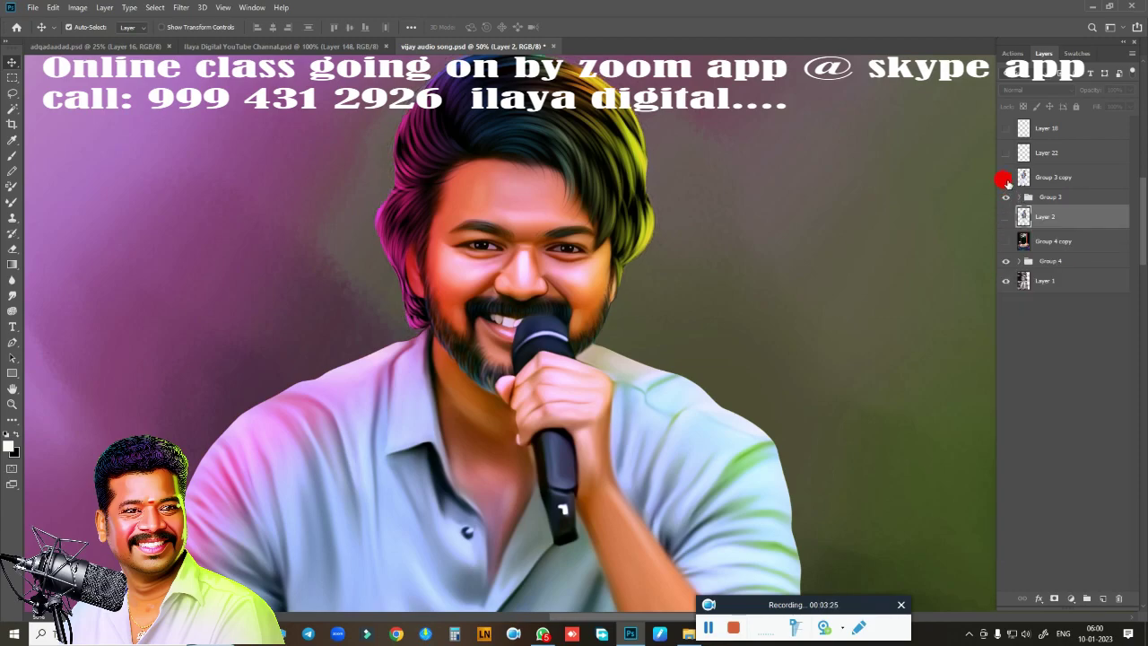
- Toggle Group 3 copy to compare painted and photo versions, leaving the painting visible
{"action": "left_click", "coordinate": [1005, 178]}
{"action": "left_click", "coordinate": [1006, 177]}
{"action": "left_click", "coordinate": [1006, 177]}
{"action": "left_click", "coordinate": [1005, 178]}
- Fit to screen, show Group 4 copy's candlelit stage, the logo and white border, and nudge the backdrop
{"action": "left_click_drag", "start_coordinate": [740, 447], "coordinate": [742, 450]}
{"action": "key", "text": "ctrl+0"}
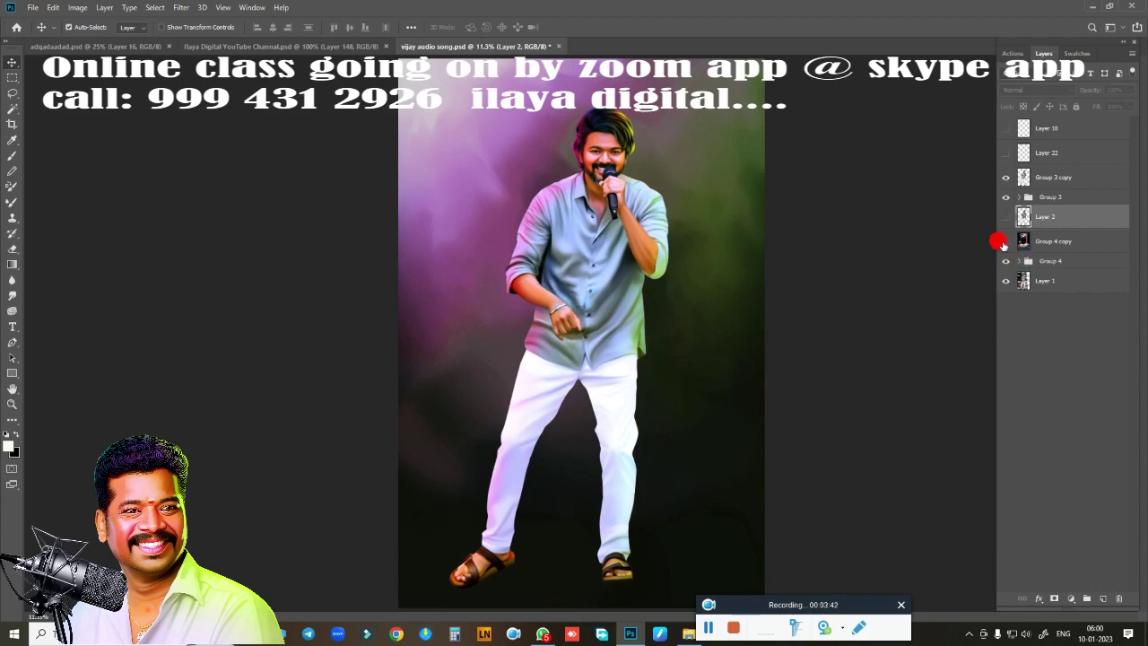
{"action": "left_click", "coordinate": [1004, 242]}
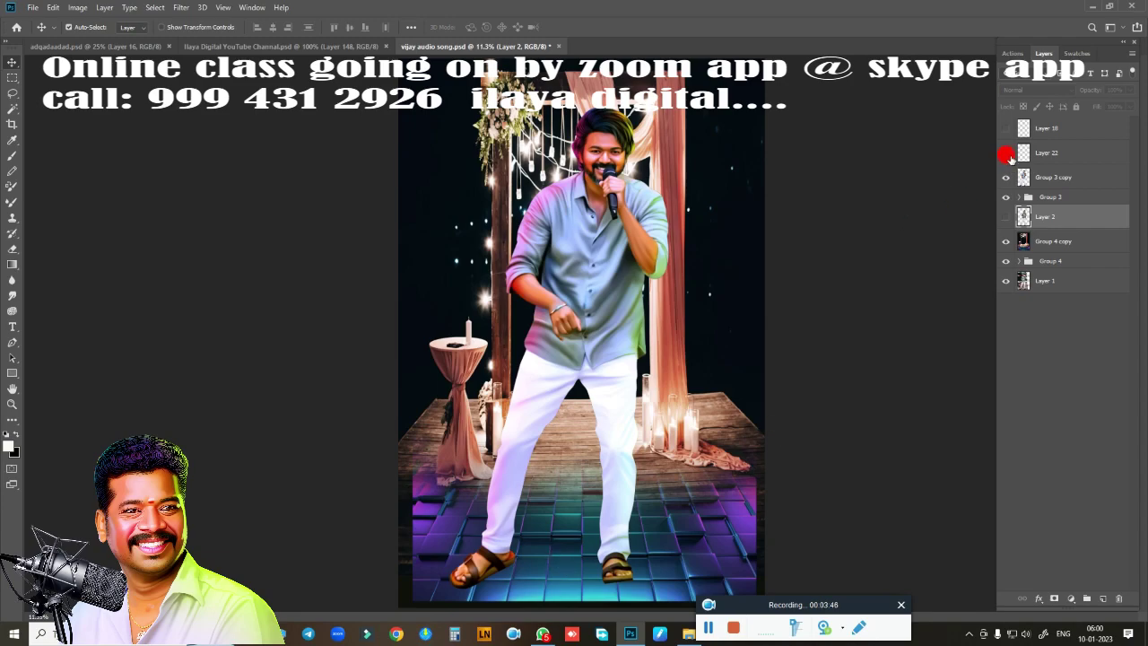
{"action": "left_click", "coordinate": [1006, 152]}
{"action": "left_click", "coordinate": [1005, 128]}
{"action": "left_click_drag", "start_coordinate": [552, 535], "coordinate": [551, 541]}
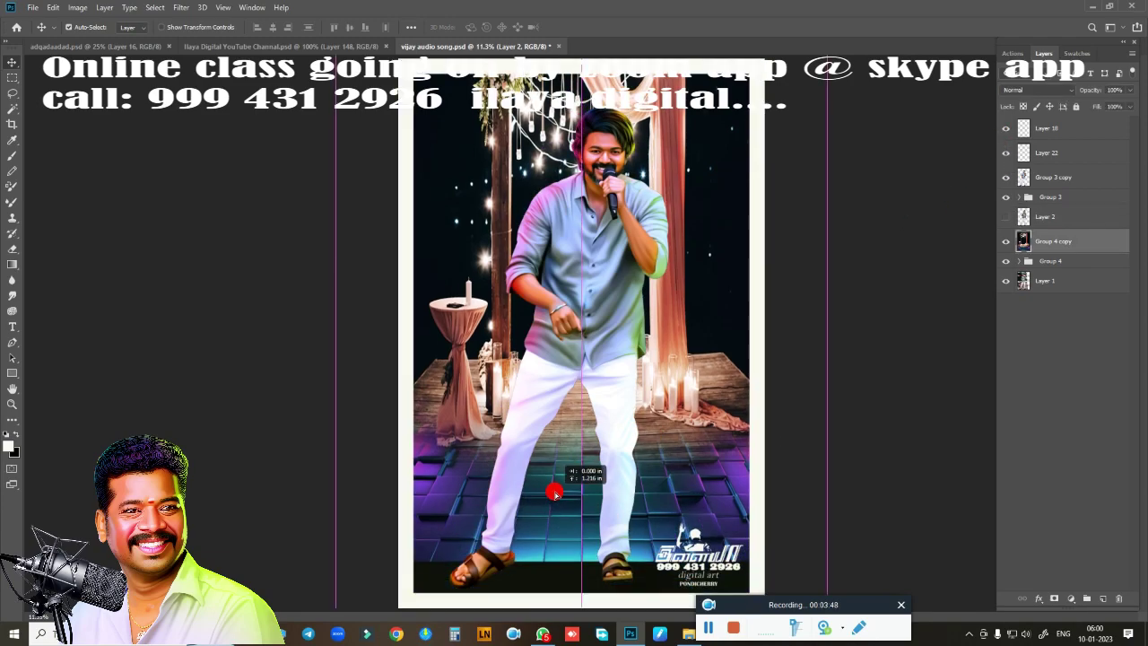